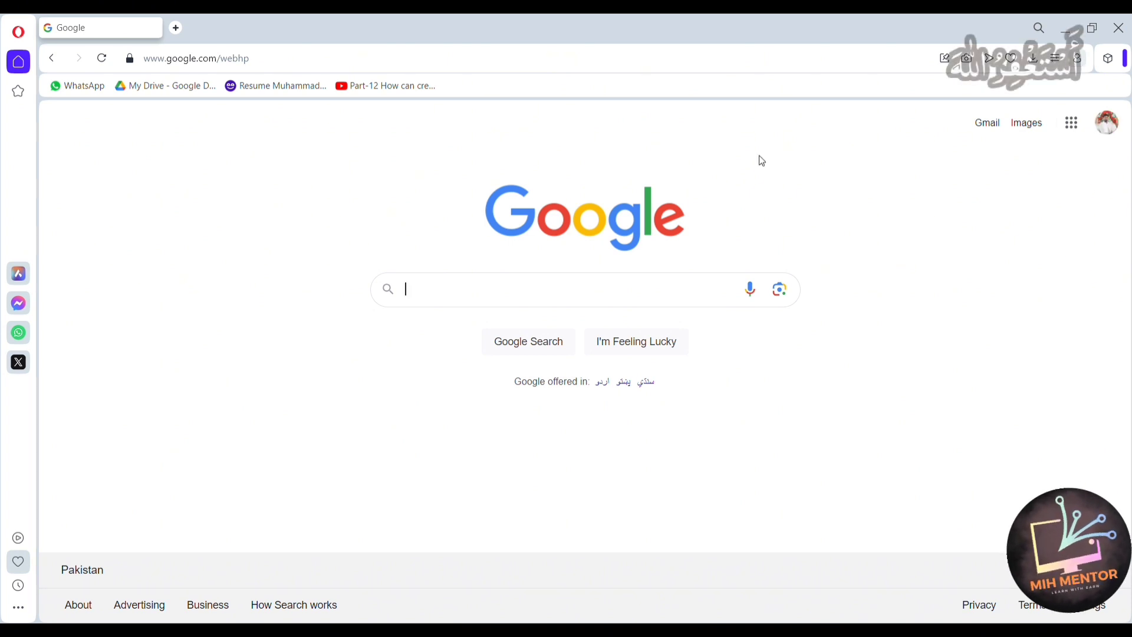
- Search Google for "blogger" and open the Blogger.com result
type("b")
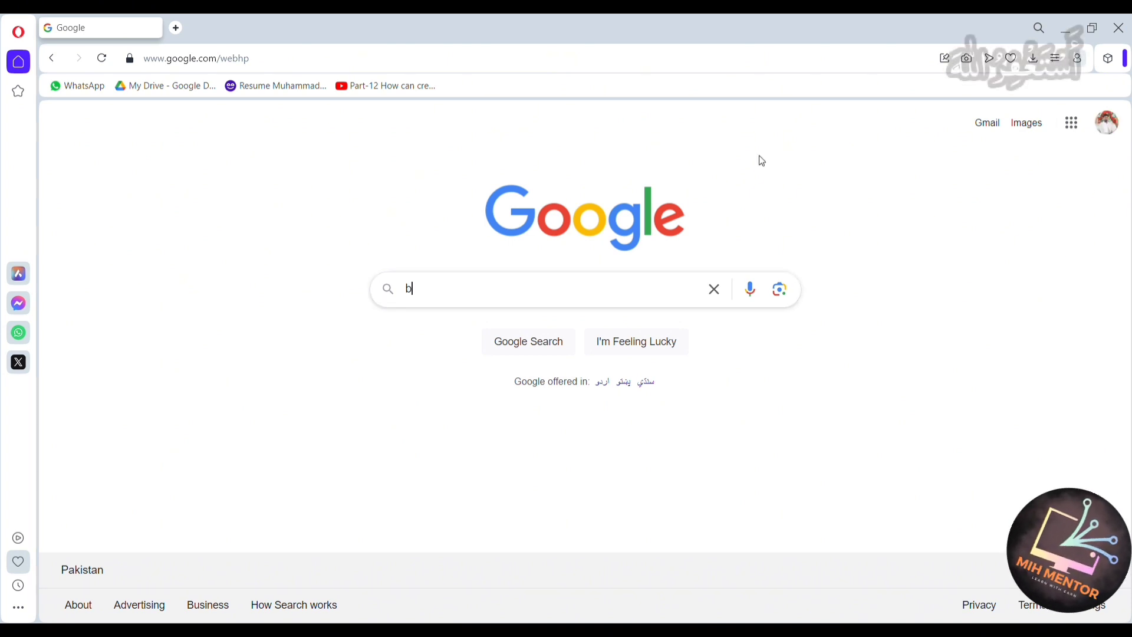
type("logger")
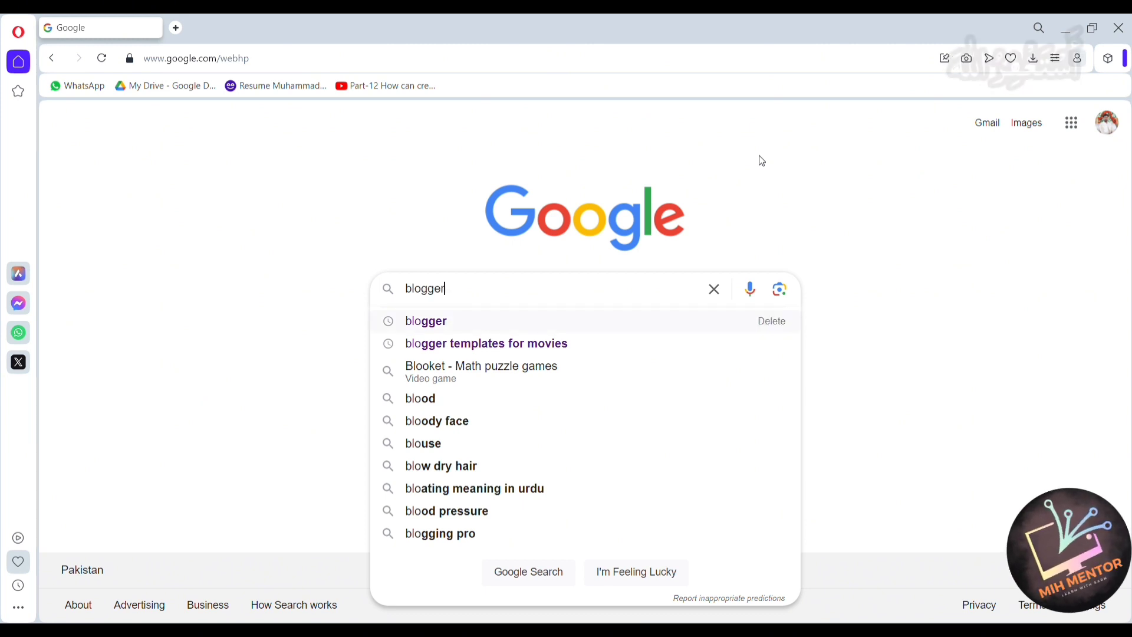
key("Return")
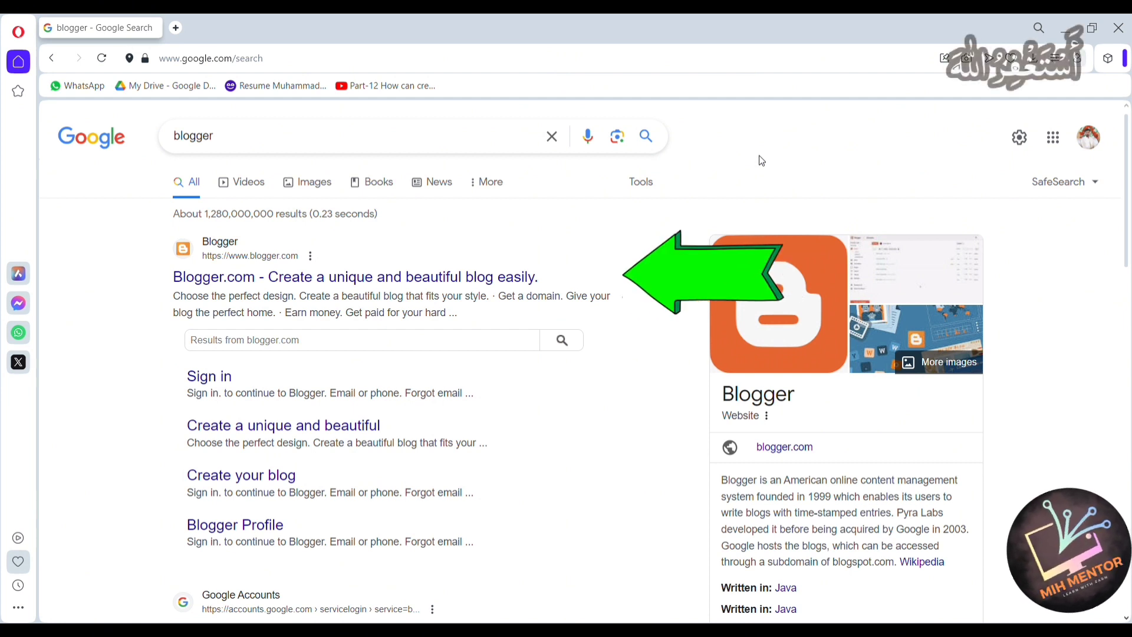
left_click(366, 289)
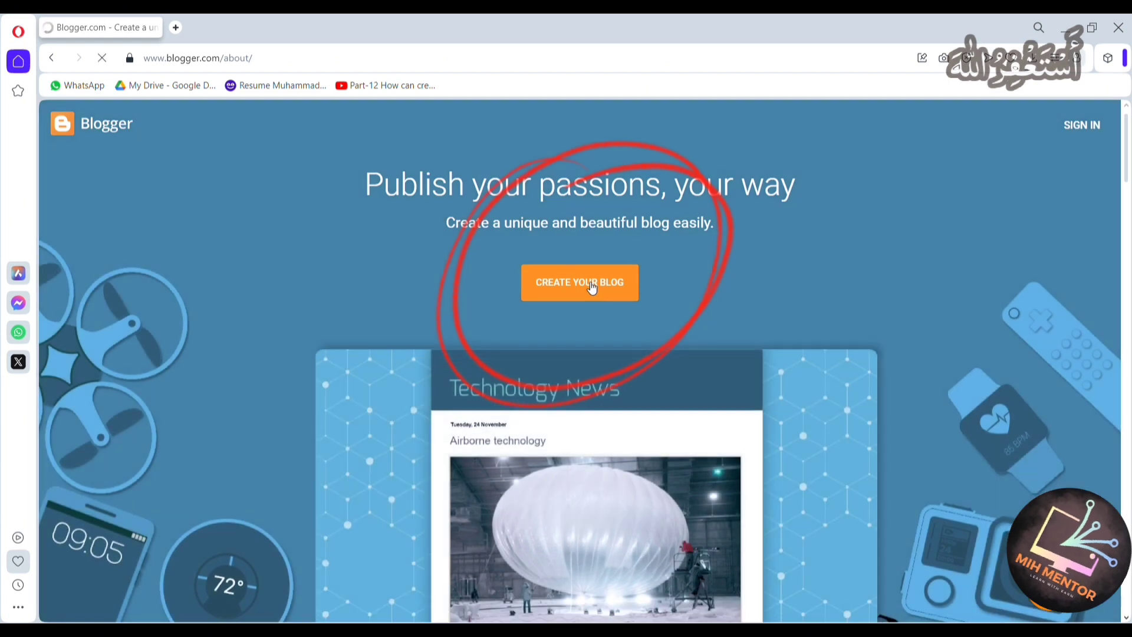
- Start creating a blog with the chosen Google account and dismiss the European Union cookie notice
left_click(591, 287)
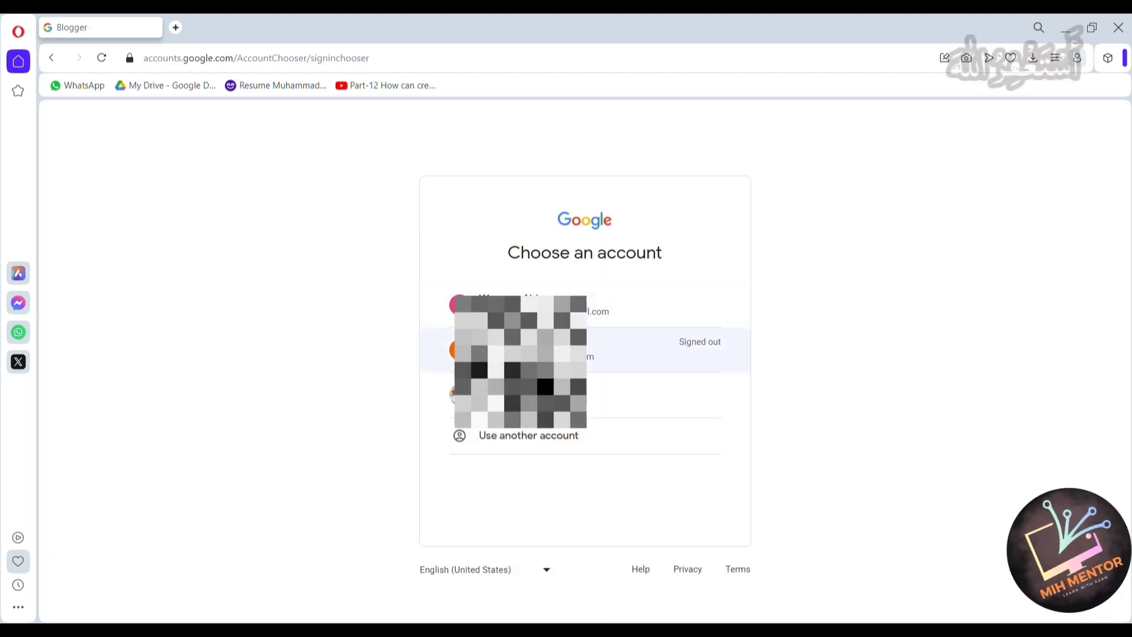
left_click(521, 395)
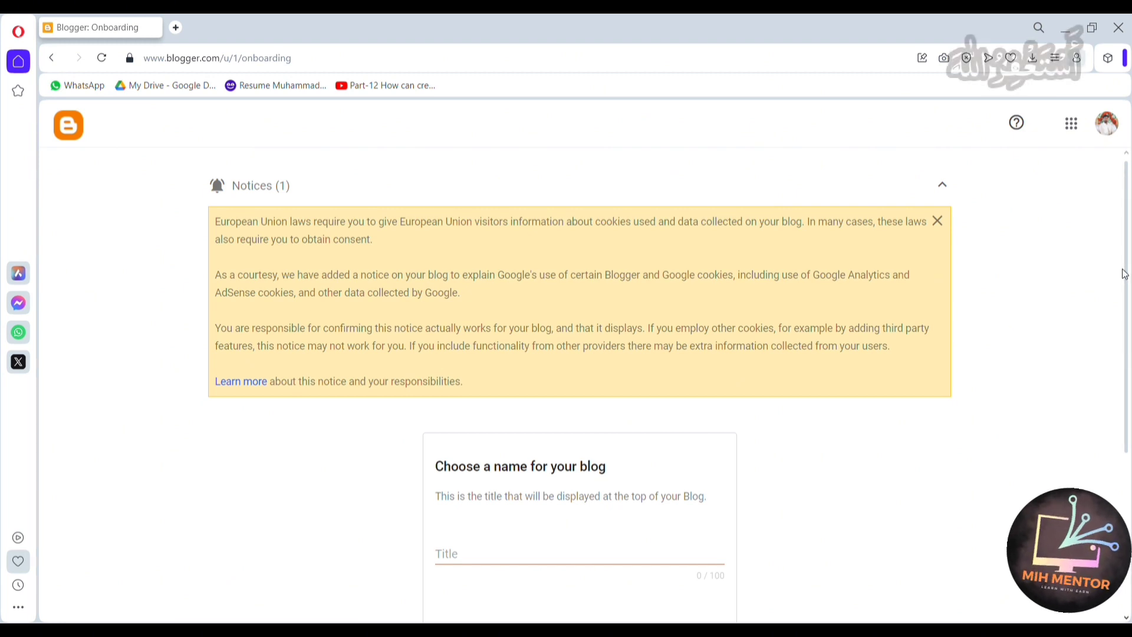
left_click(938, 222)
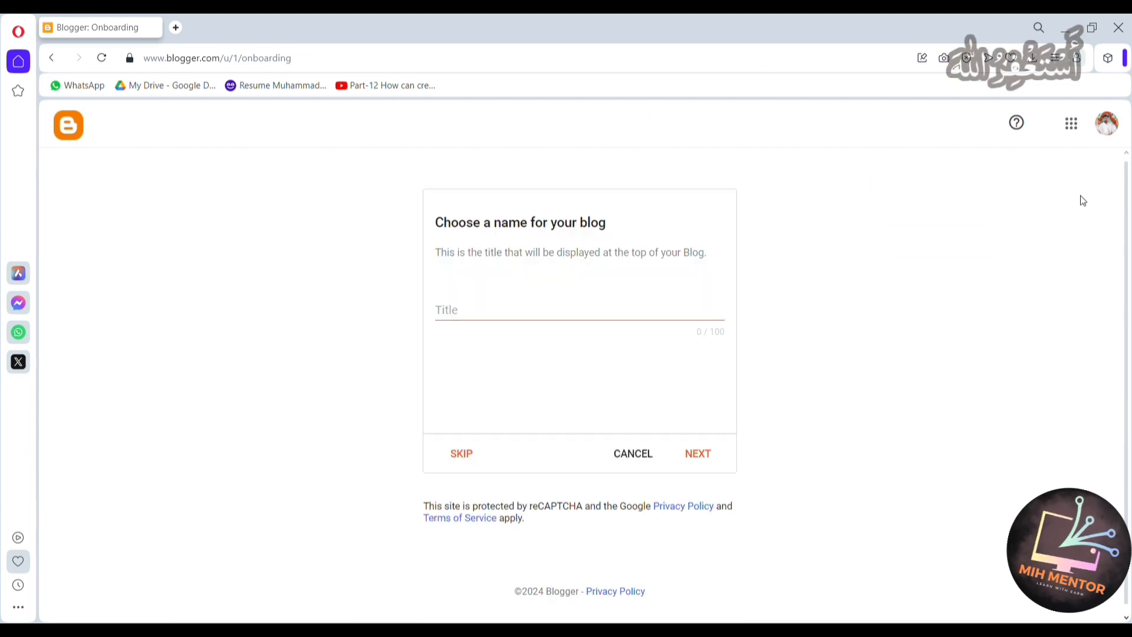
- Title the blog "Online Earning In Pakistan" and set its address to onlineearninginpakistan173.blogspot.com
left_click(549, 313)
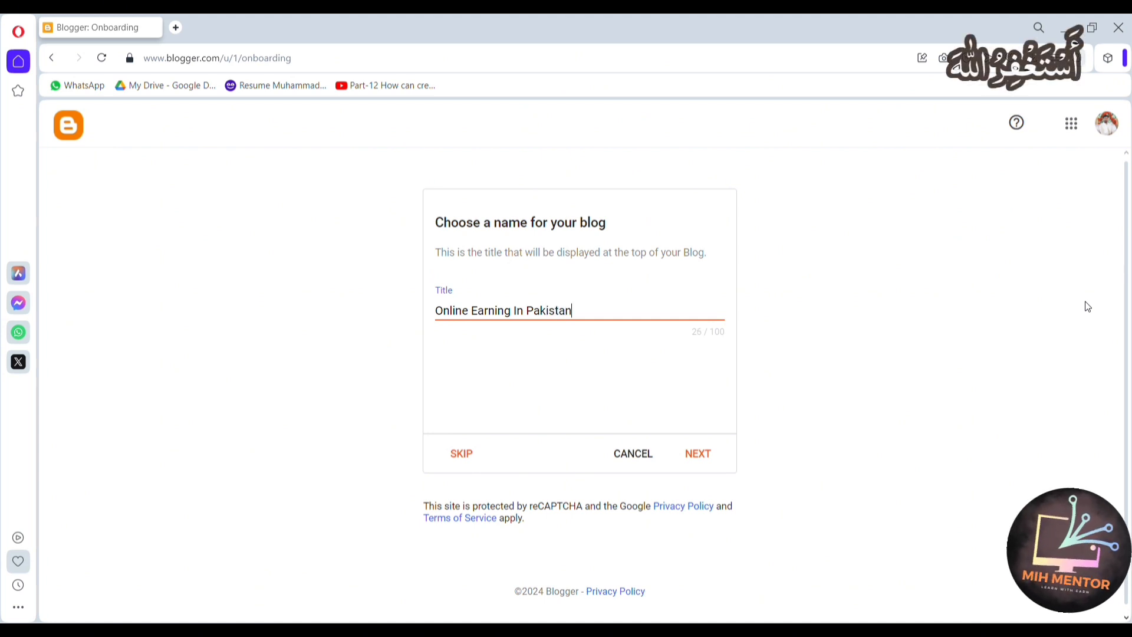
left_click(700, 456)
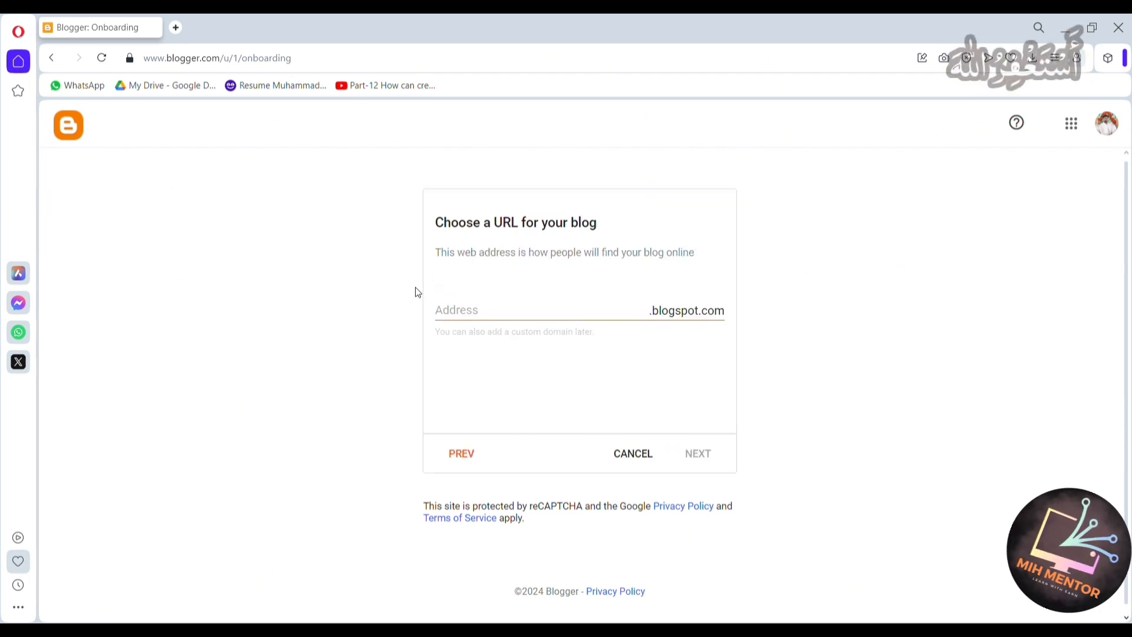
left_click(482, 310)
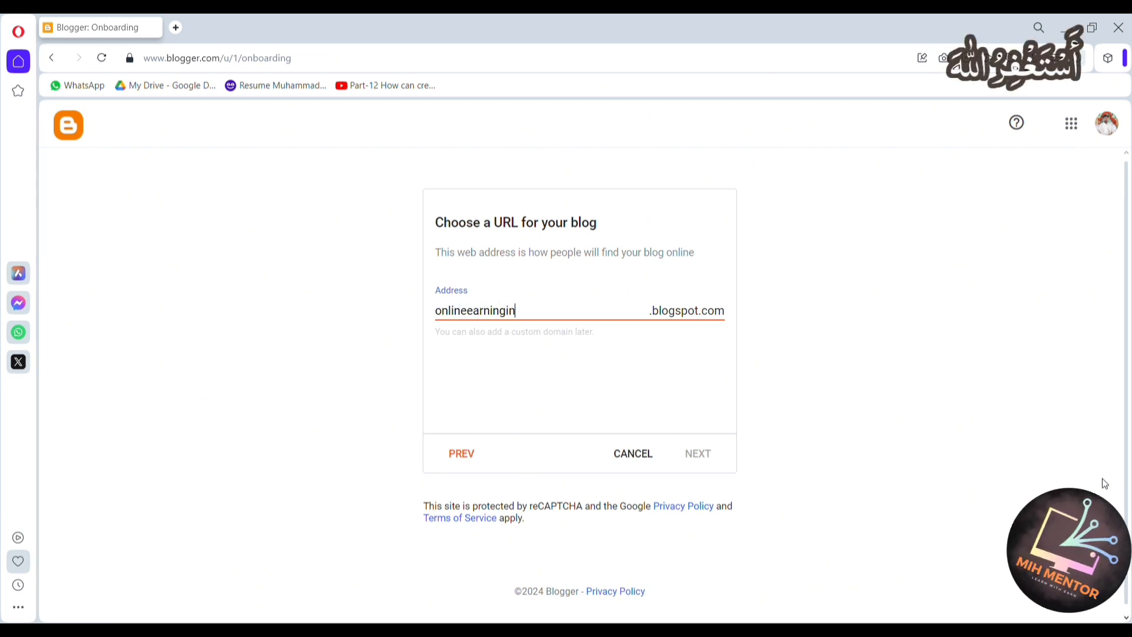
type("onlineearninginpakistan175")
left_click(705, 453)
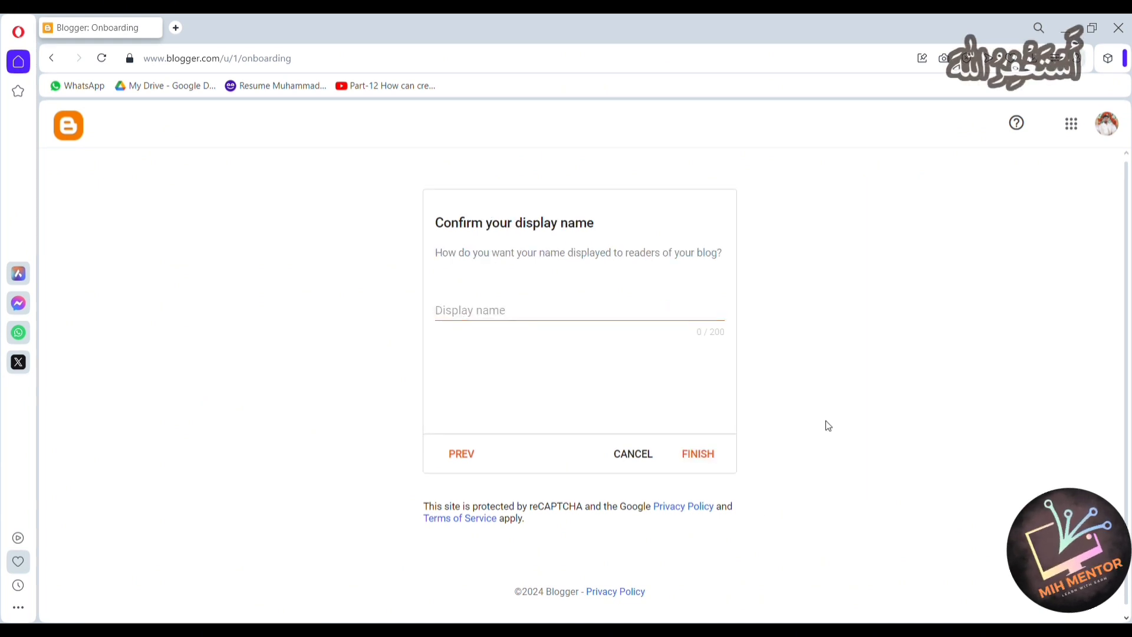
- Set the display name to "Online Earning In Pakistan" and finish creating the blog
left_click(513, 313)
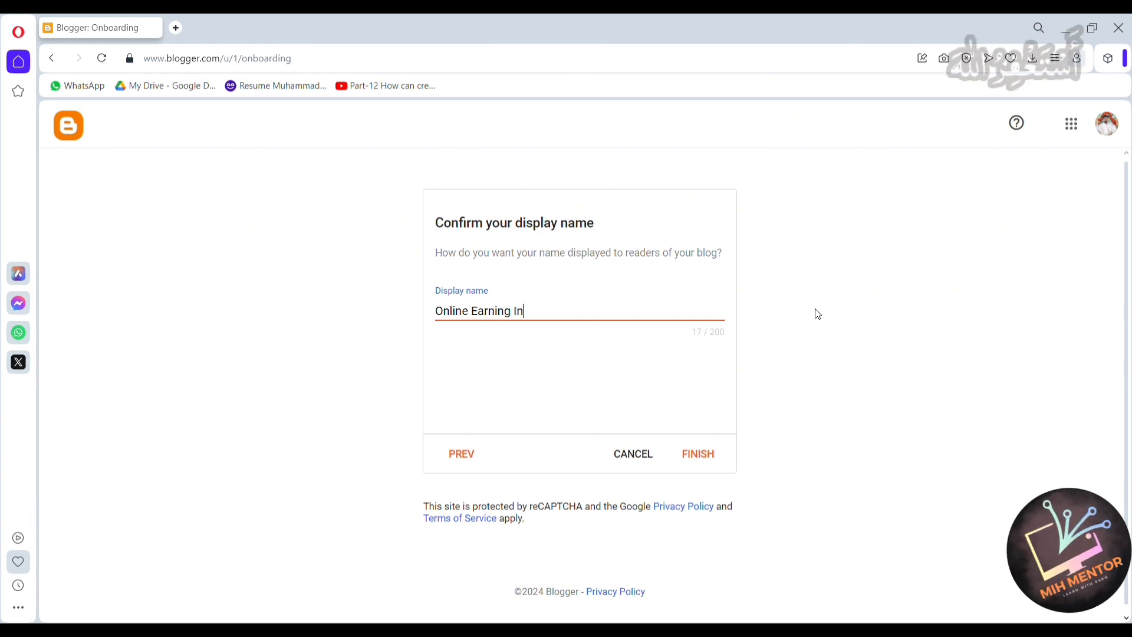
left_click(701, 454)
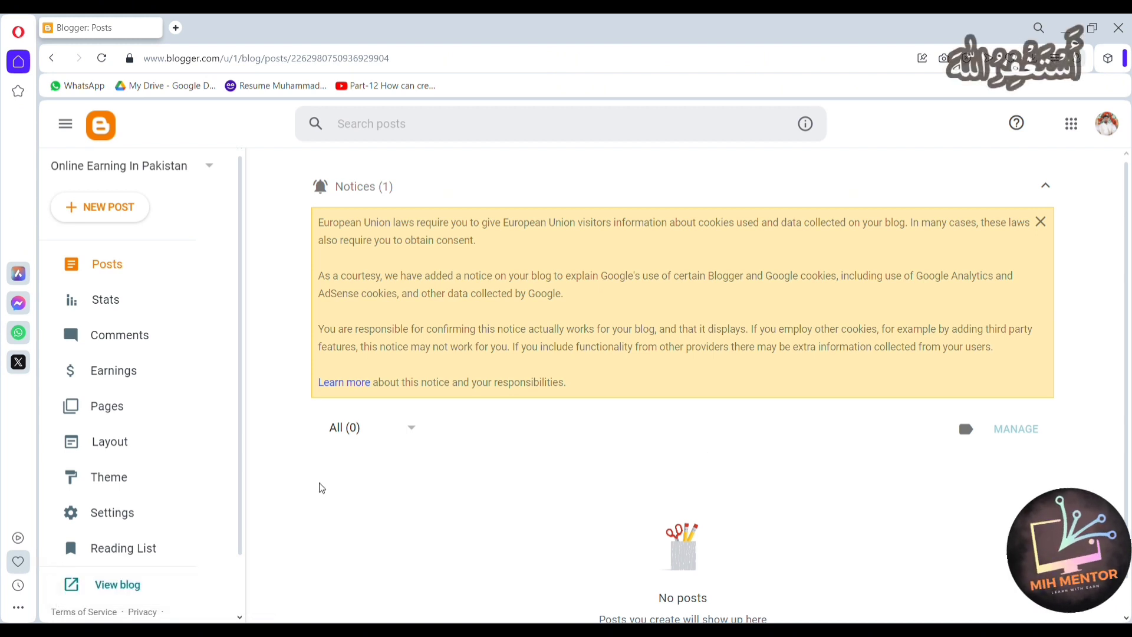
- View the live blog, check its web address, and return to the post dashboard
left_click(126, 584)
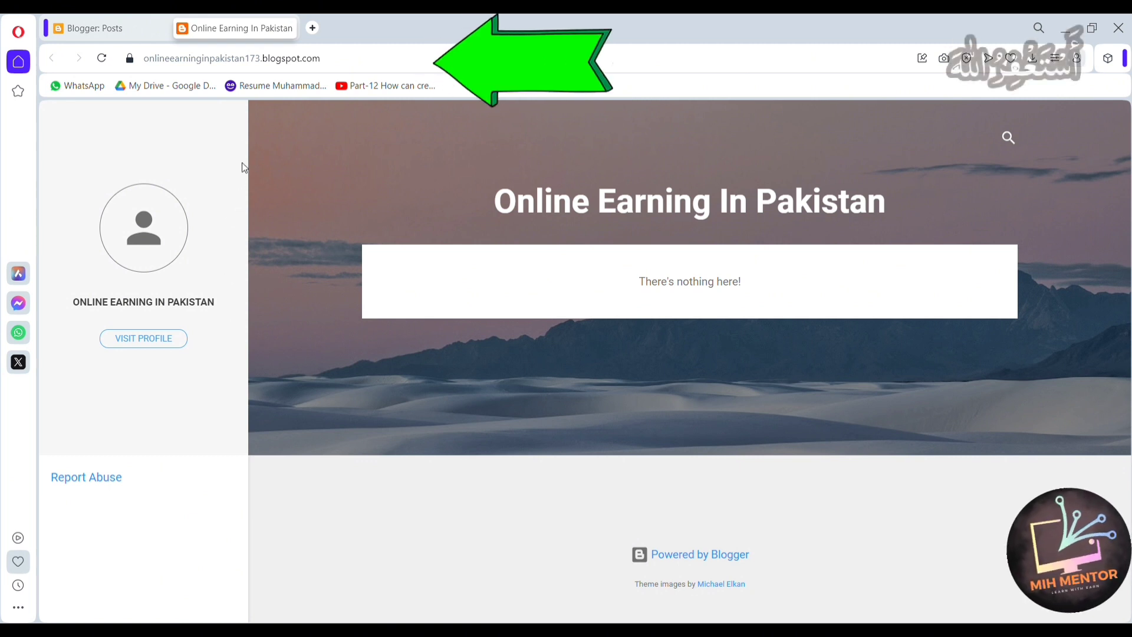
left_click(197, 62)
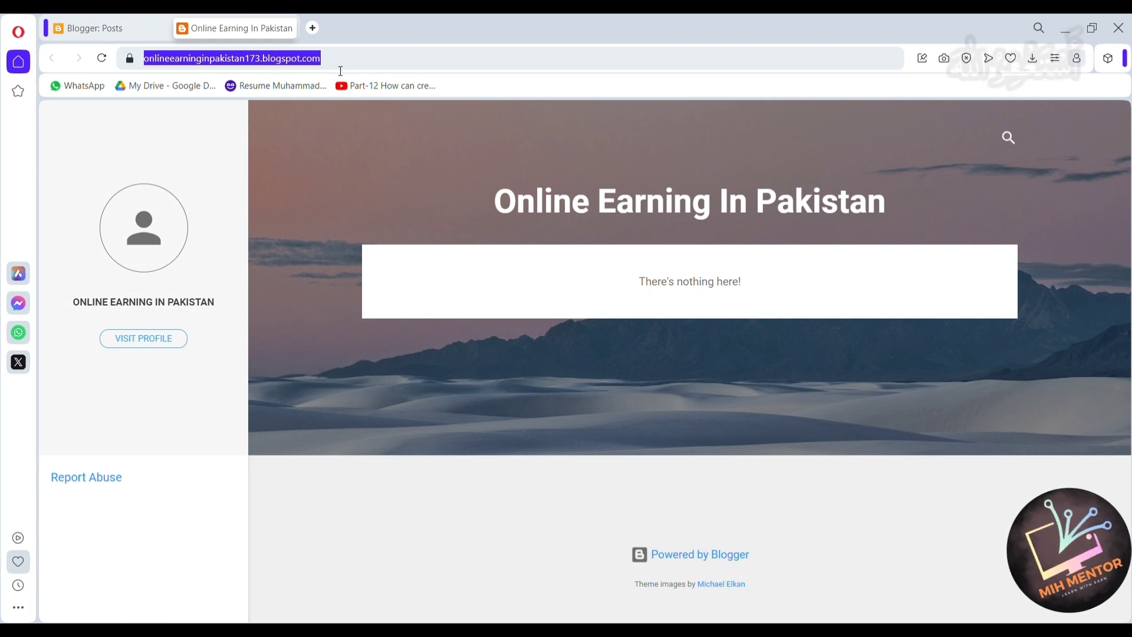
left_click(122, 24)
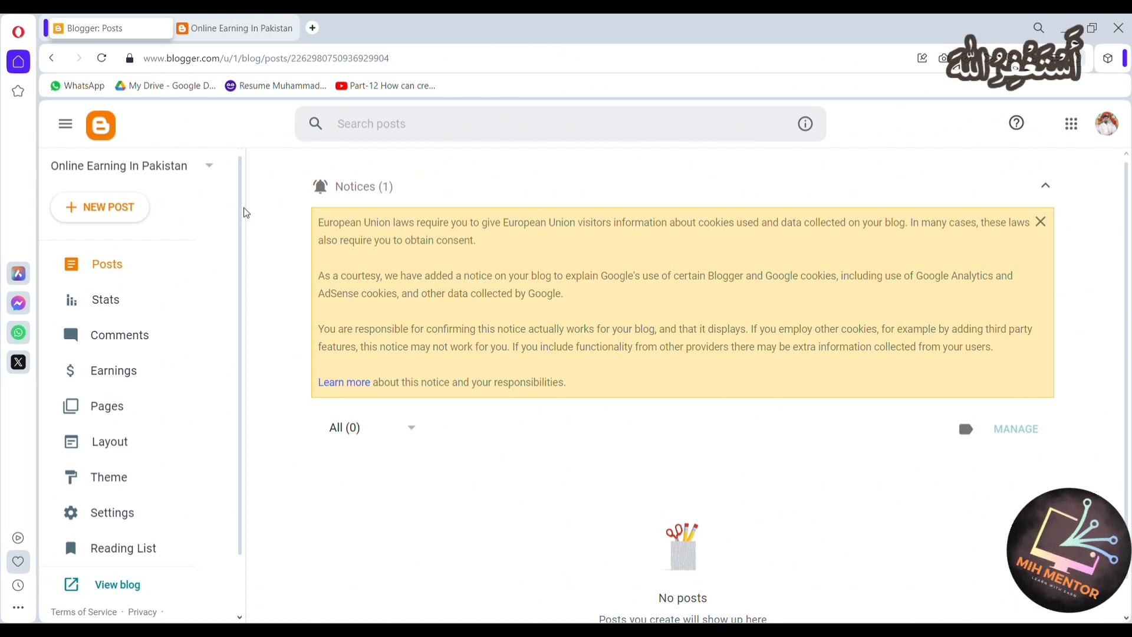
- Create a new post and fill its body with the ChatGPT text on earning money online in Pakistan
left_click(101, 212)
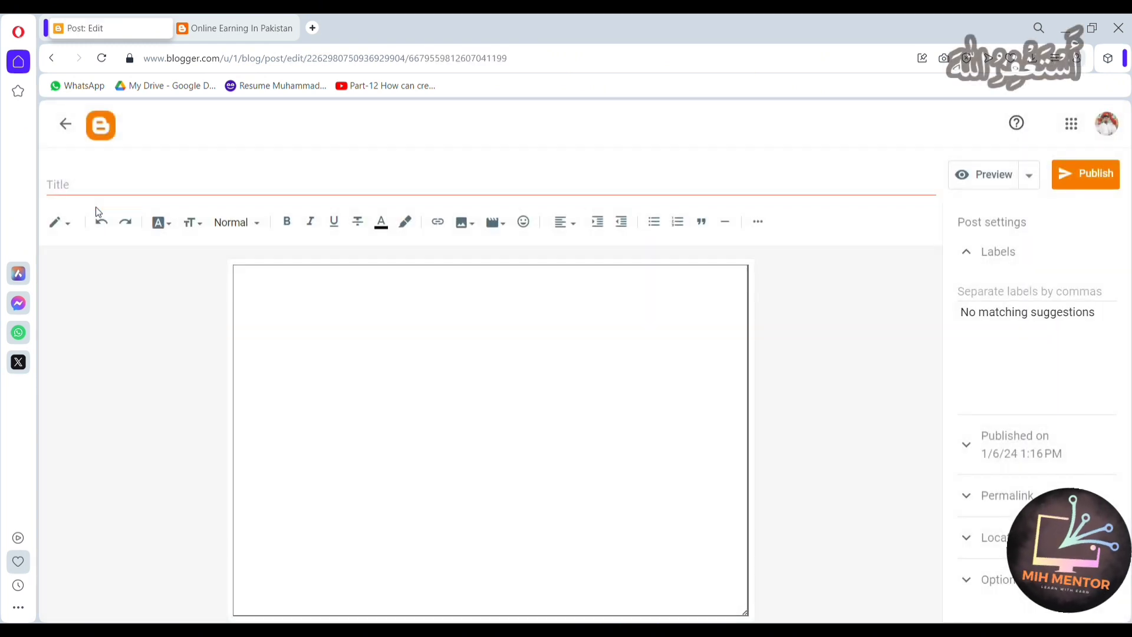
left_click(546, 342)
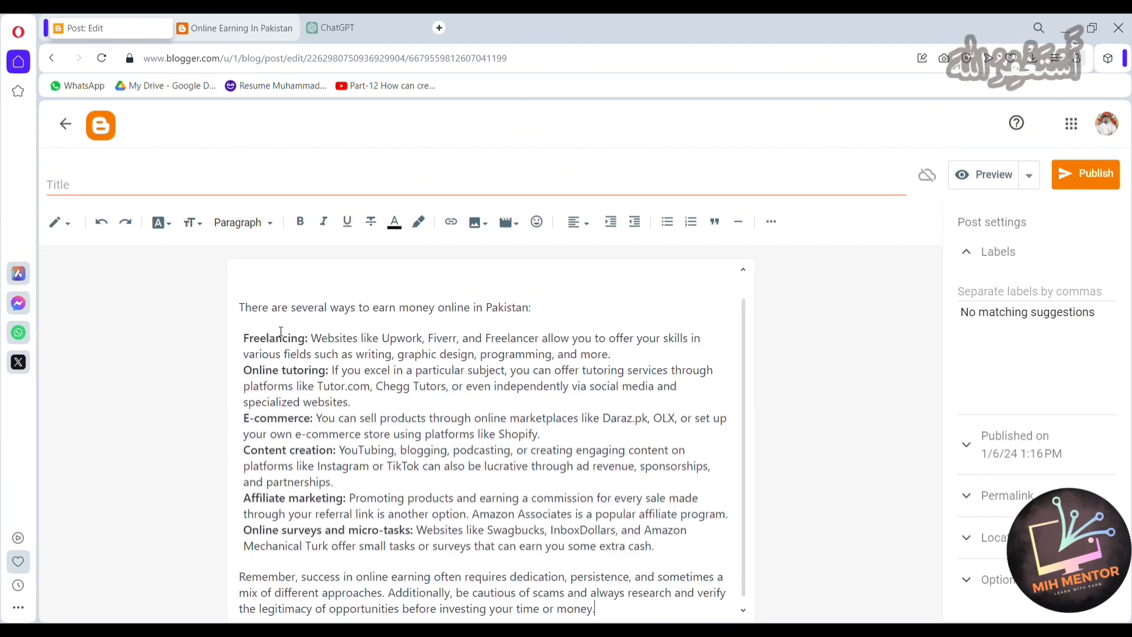
- Format the items from Freelancing to Online surveys and micro-tasks as a numbered list
left_click(245, 340)
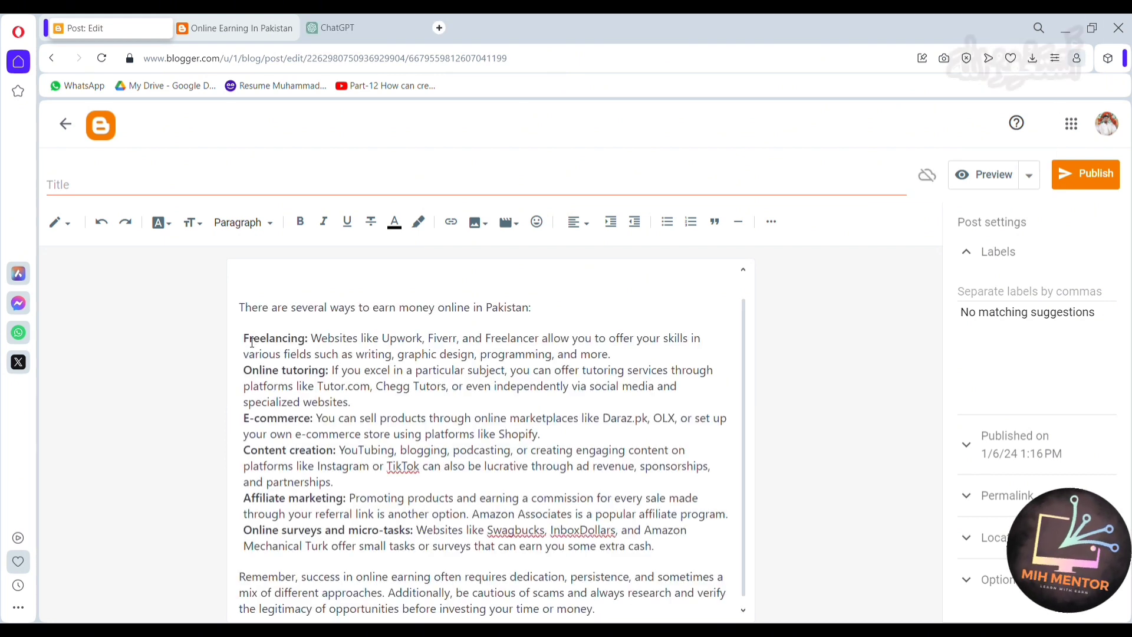
left_click_drag(244, 340, 337, 530)
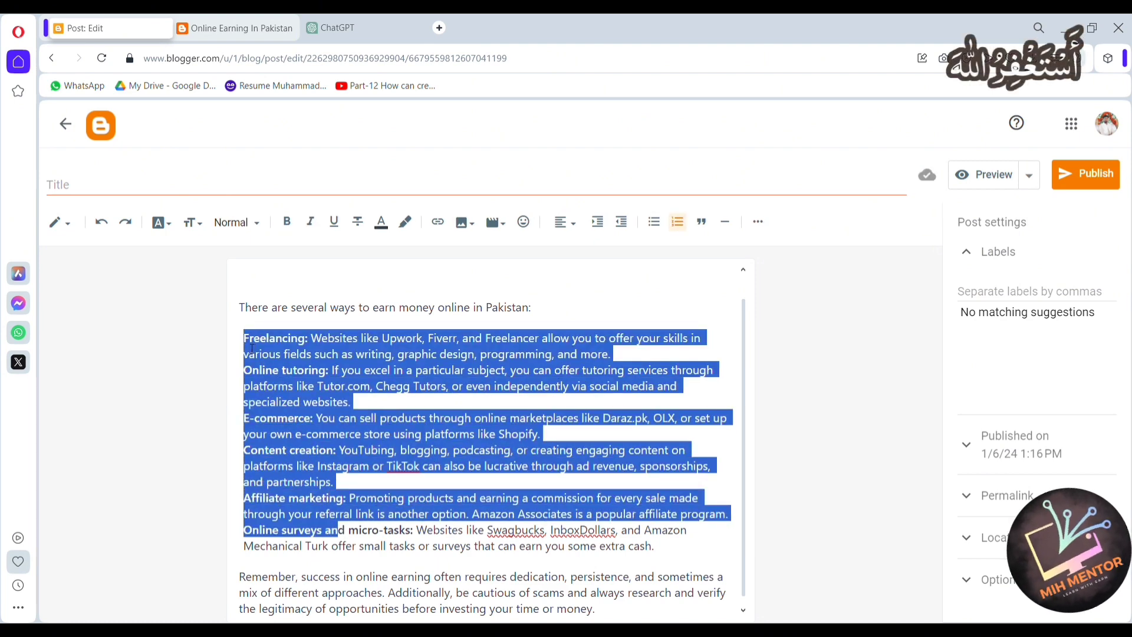
left_click(245, 341)
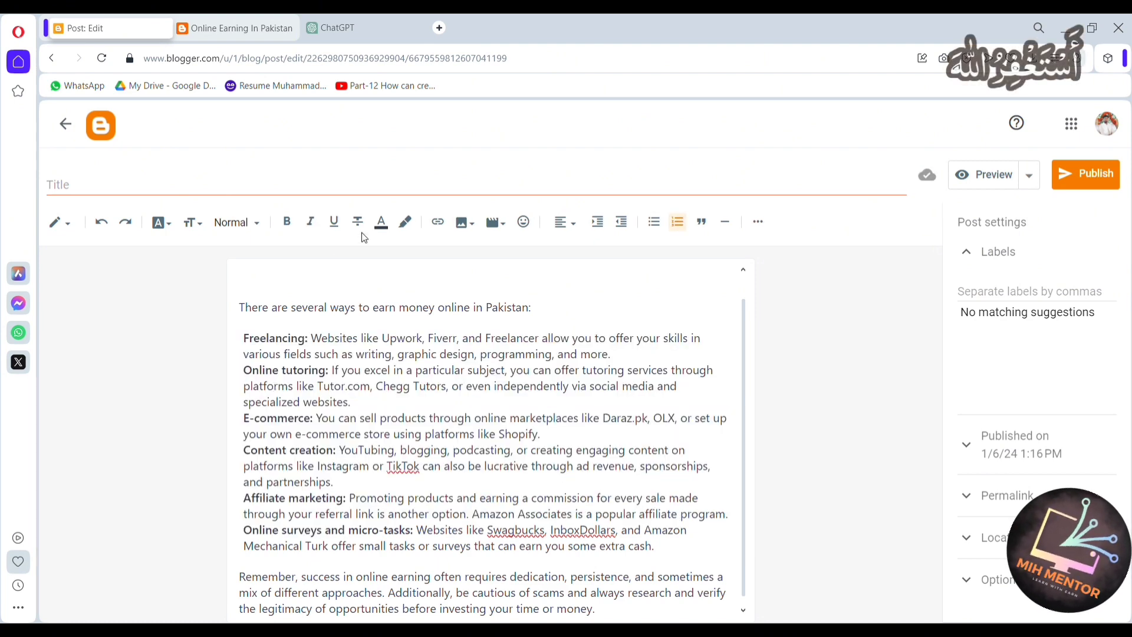
key("ctrl+a")
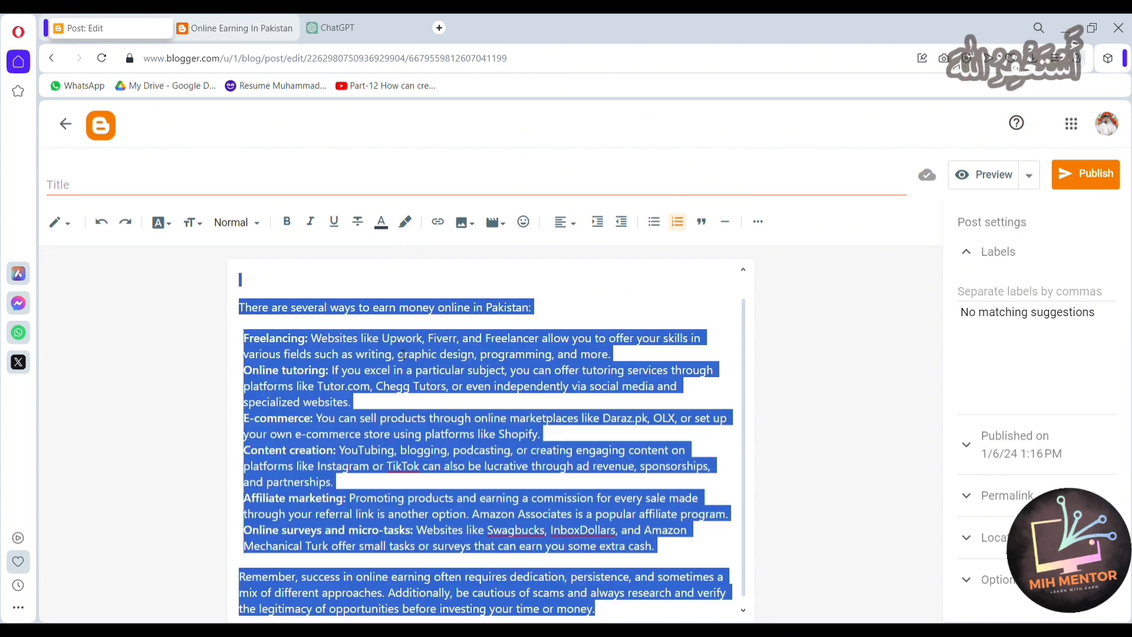
left_click_drag(247, 341, 373, 540)
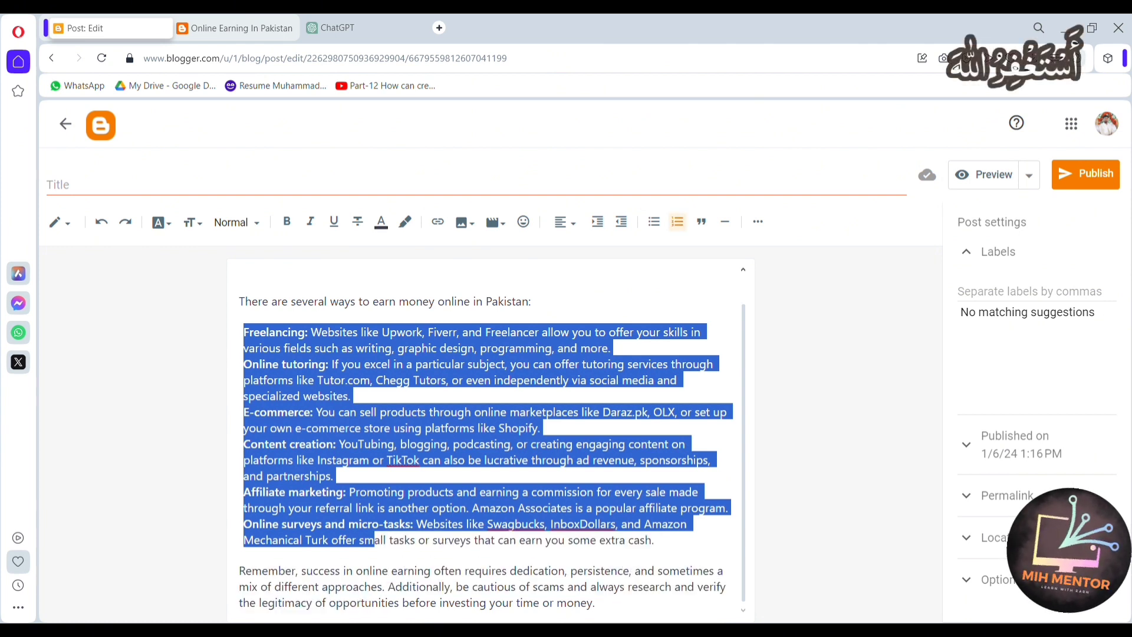
left_click(678, 230)
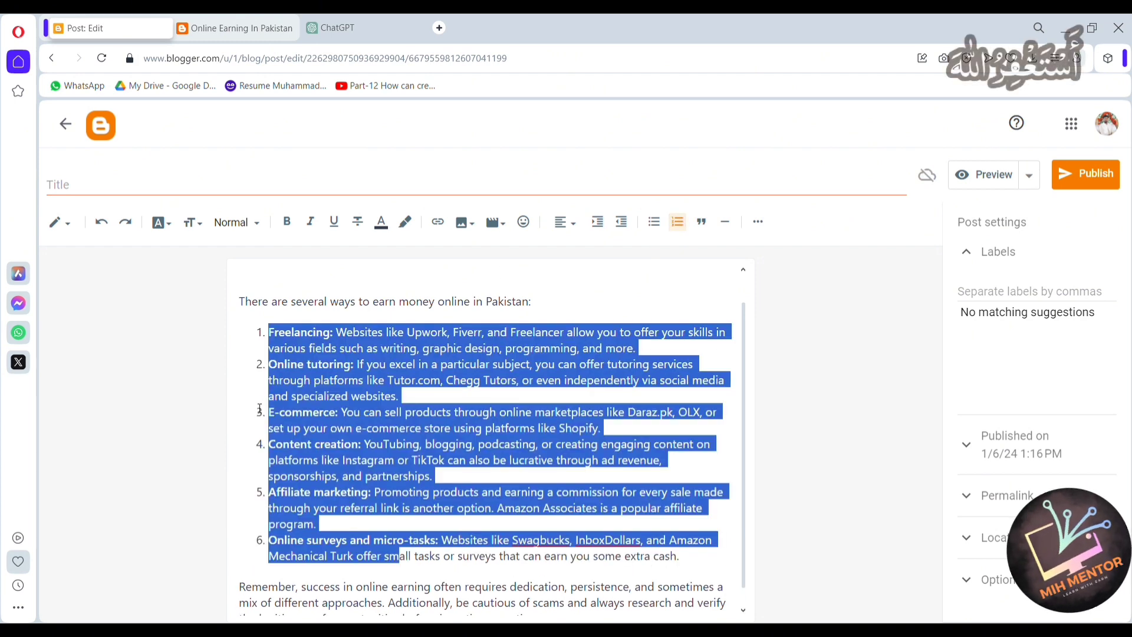
left_click(270, 543)
- Delete the blank lines above the opening sentence of the post
scroll(475, 456, "down", 1)
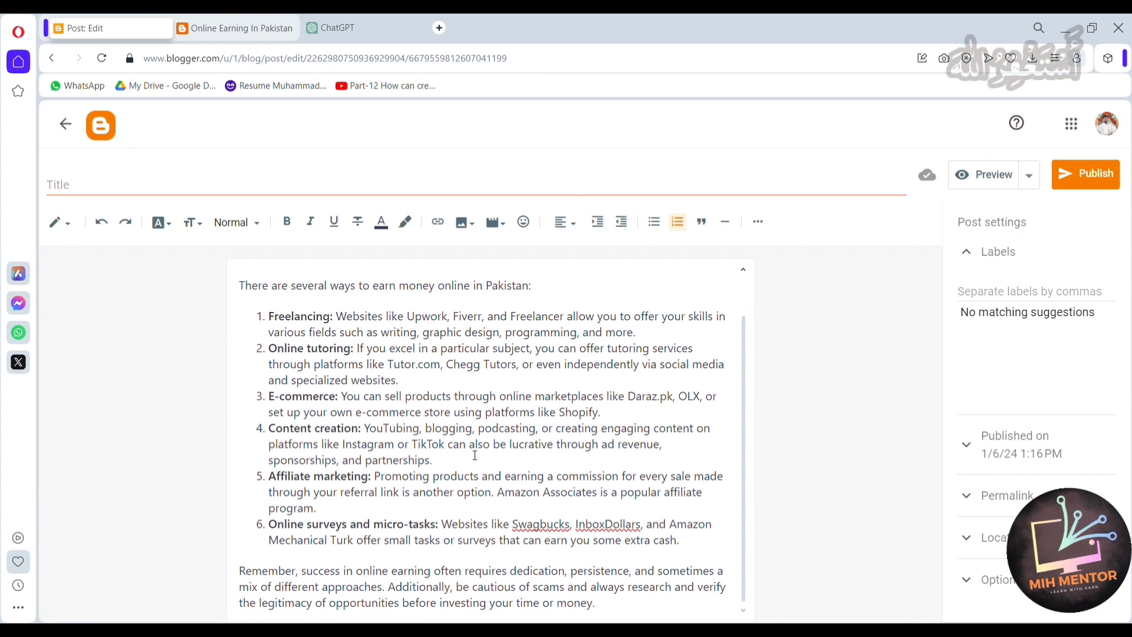
scroll(475, 455, "up", 1)
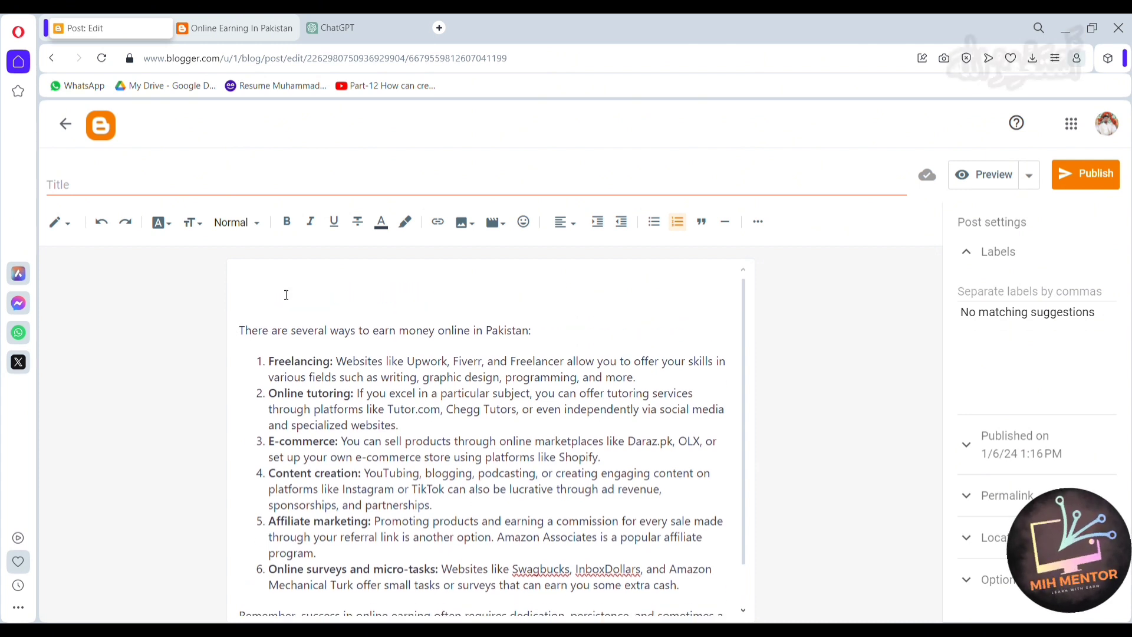
left_click(264, 312)
key("BackSpace")
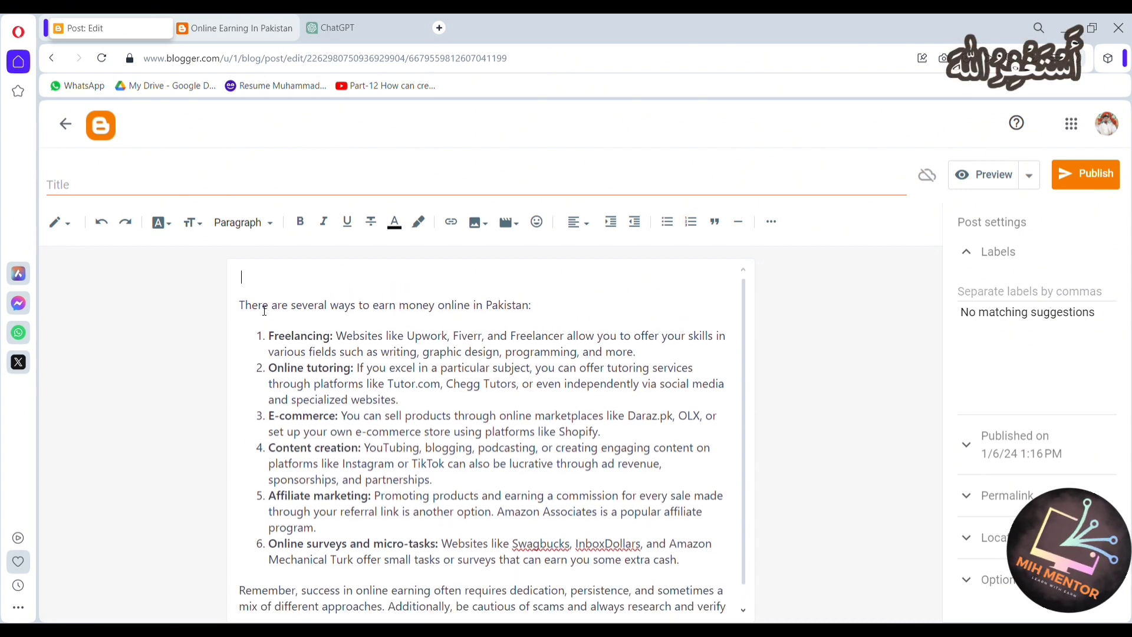
key("Delete")
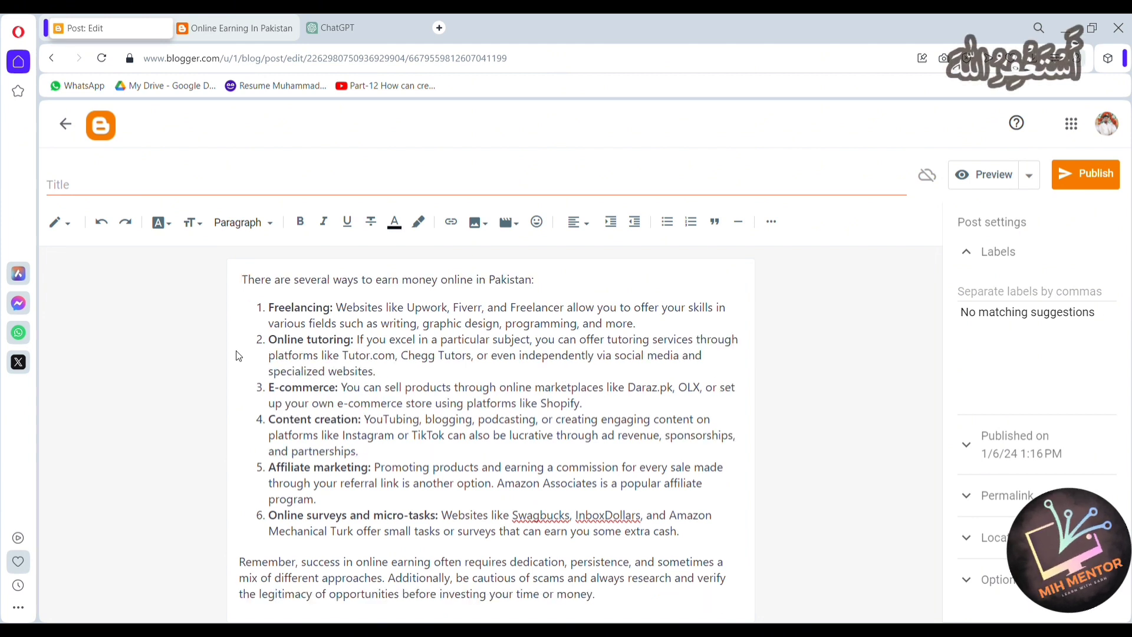
- Title the post "Online Earning in Pakistan"
left_click(142, 189)
type("Onl")
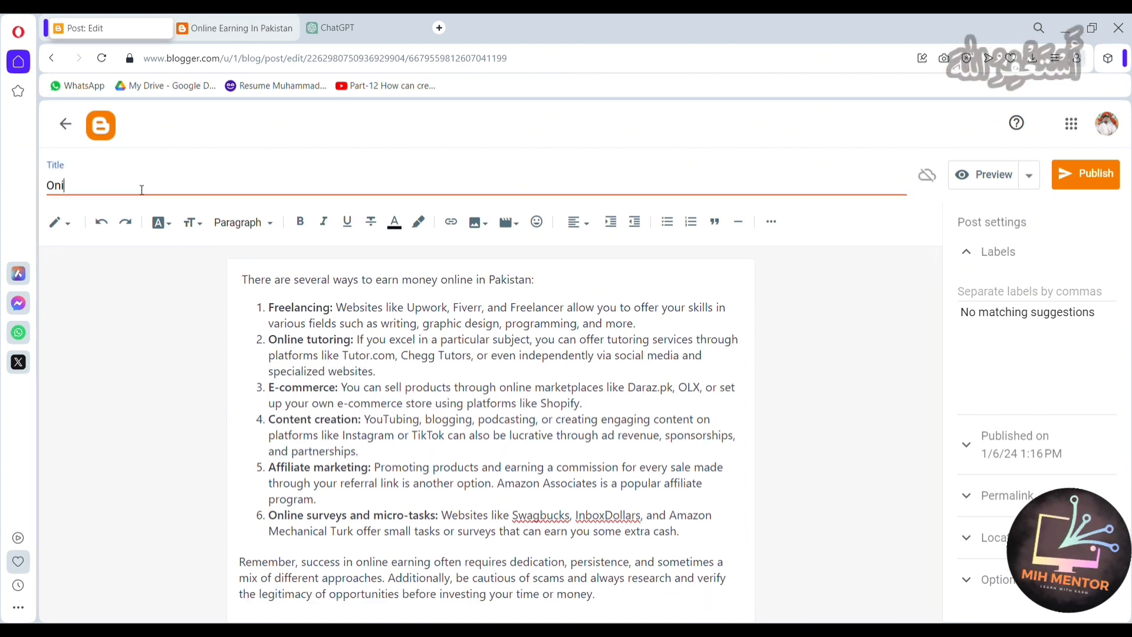
type("ine ")
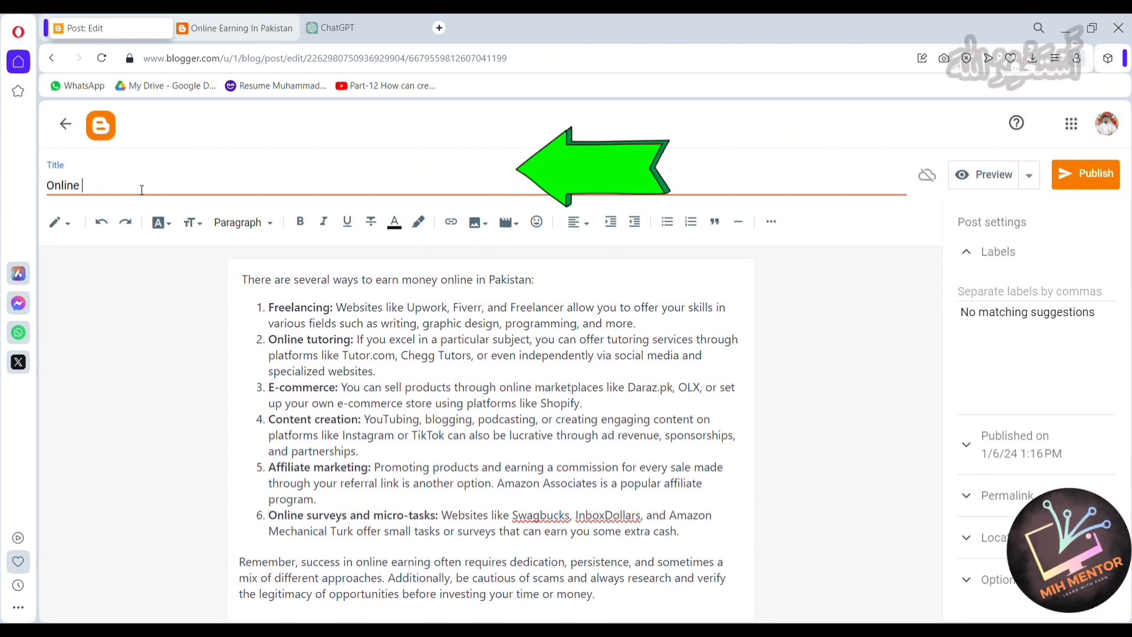
type("Earning in Pakistan")
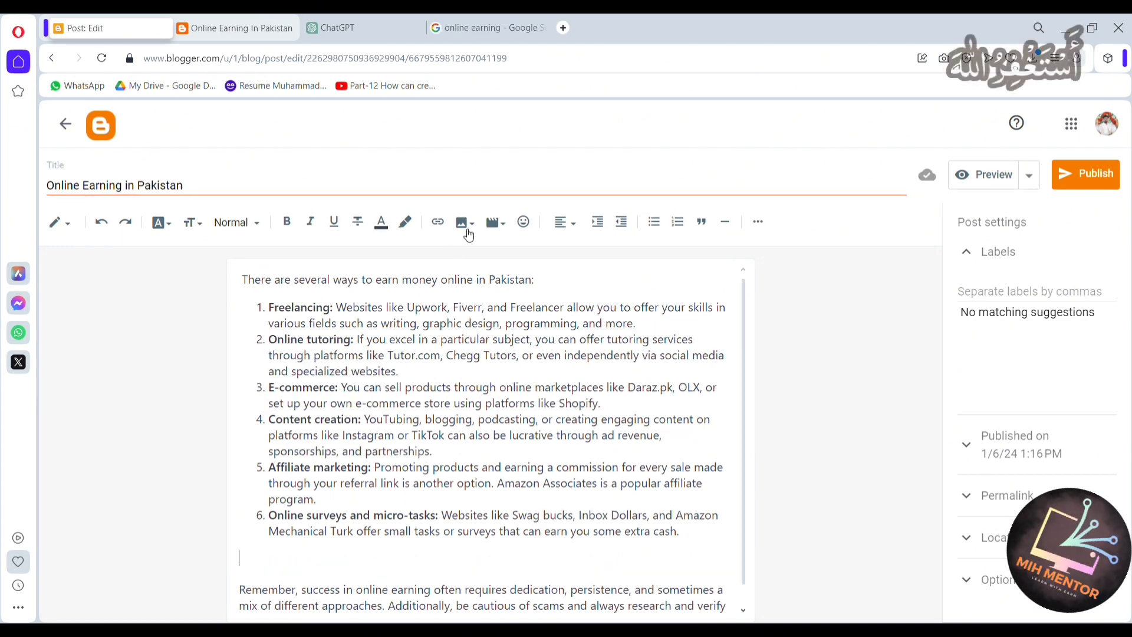
- Upload the picture of a hand holding cash from a laptop and insert it between the numbered list and the closing paragraph
left_click(465, 223)
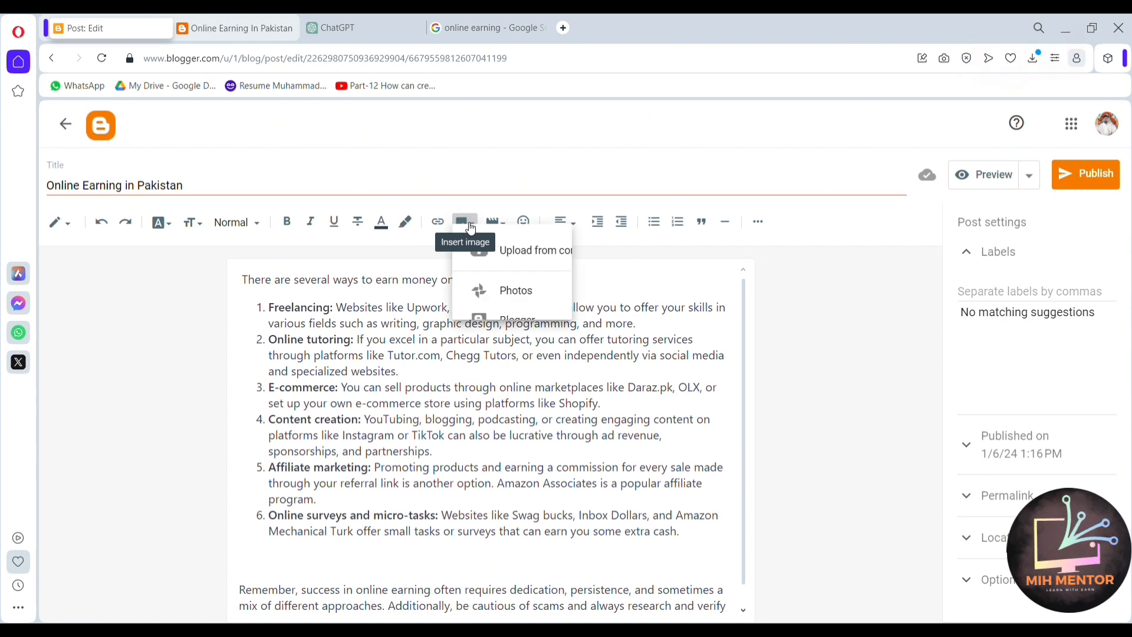
left_click(487, 257)
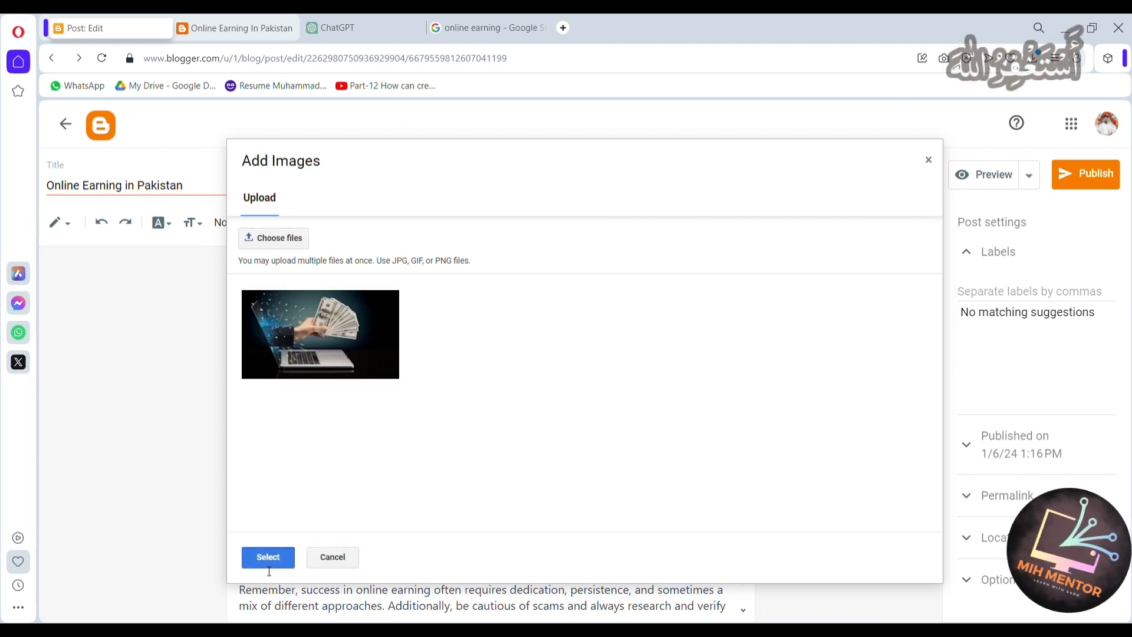
left_click(268, 557)
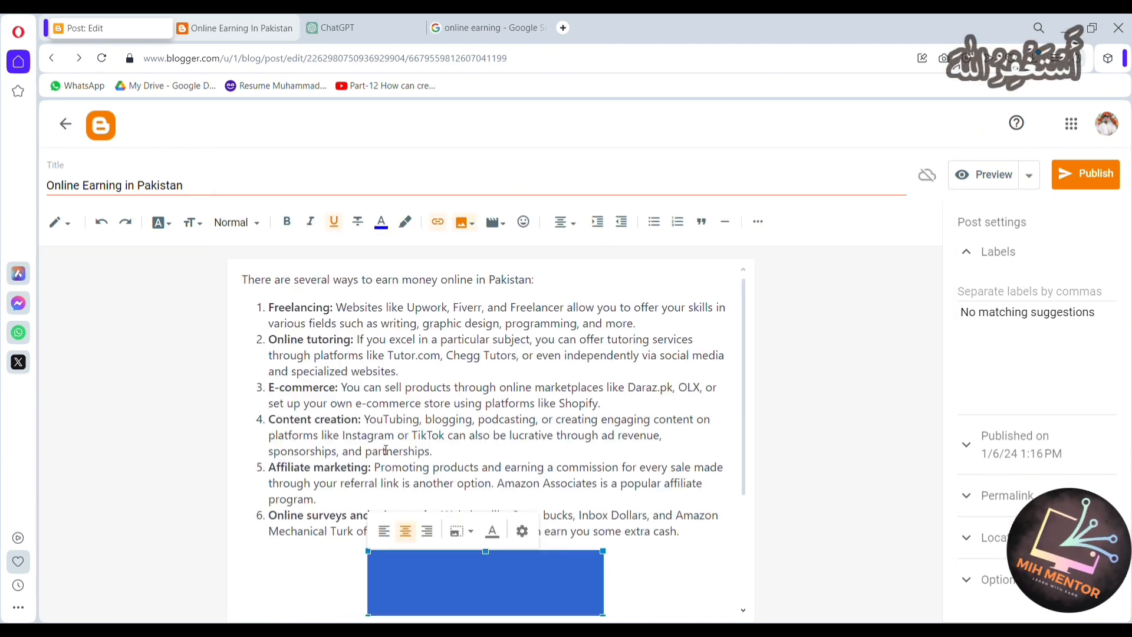
scroll(404, 442, "down", 3)
left_click(607, 523)
left_click(579, 492)
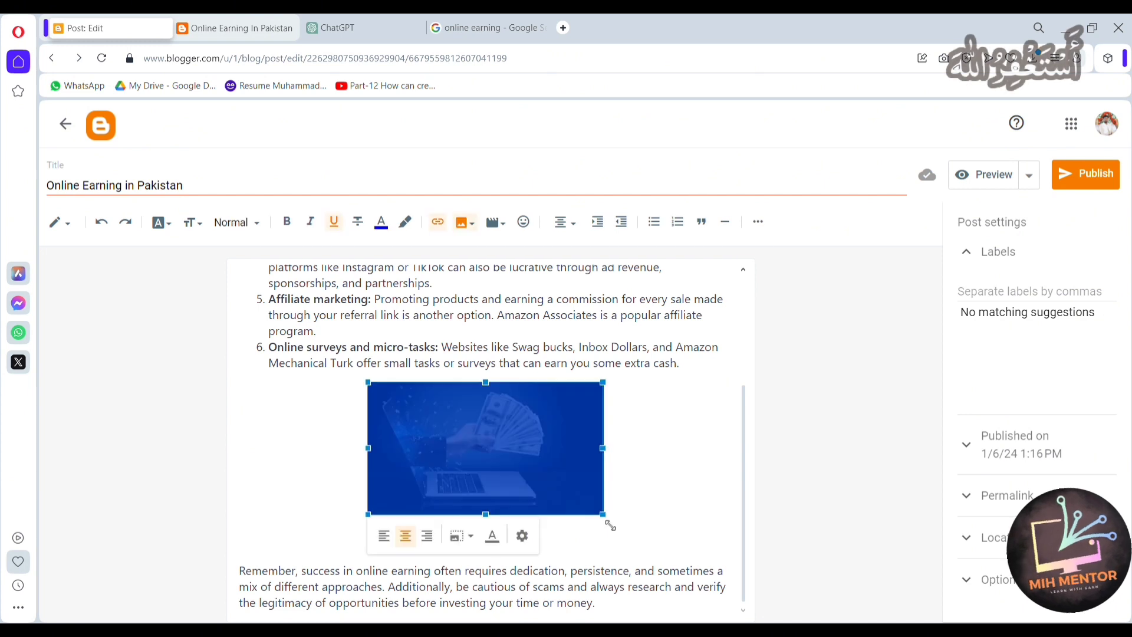
- Enlarge the hand-with-cash picture in the post proportionally and deselect it
left_click_drag(608, 519, 618, 552)
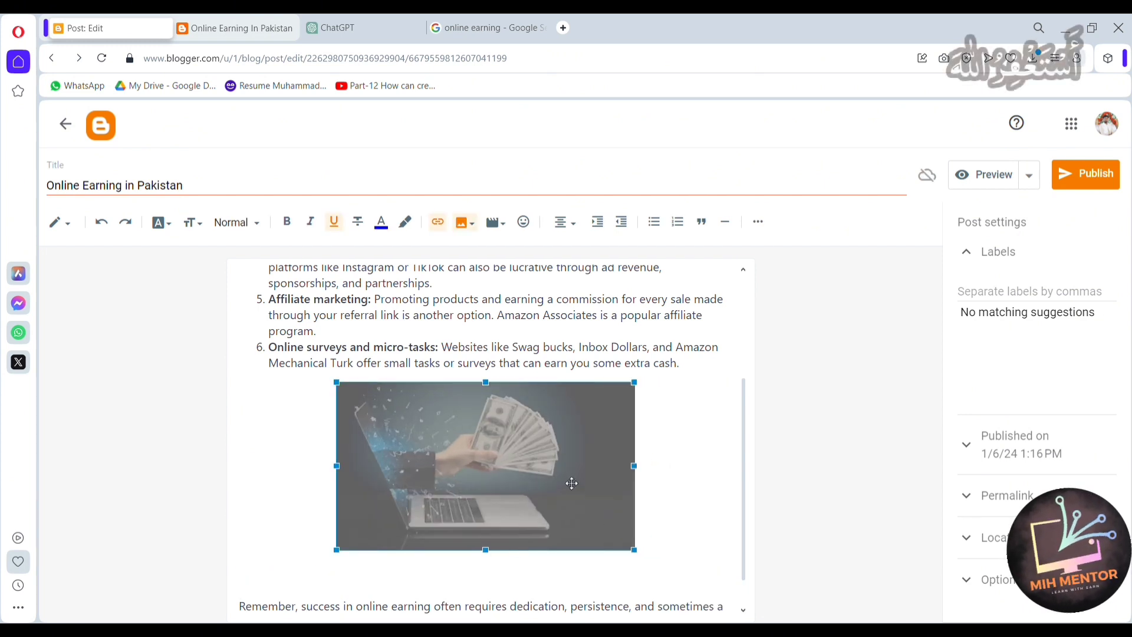
left_click(283, 546)
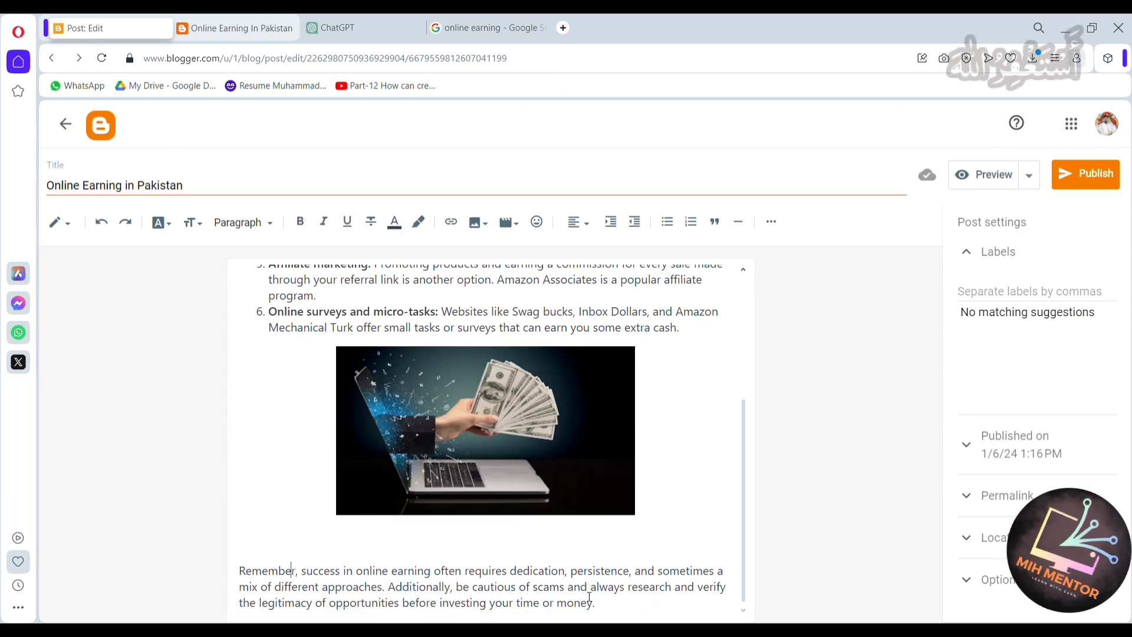
left_click_drag(744, 495, 748, 348)
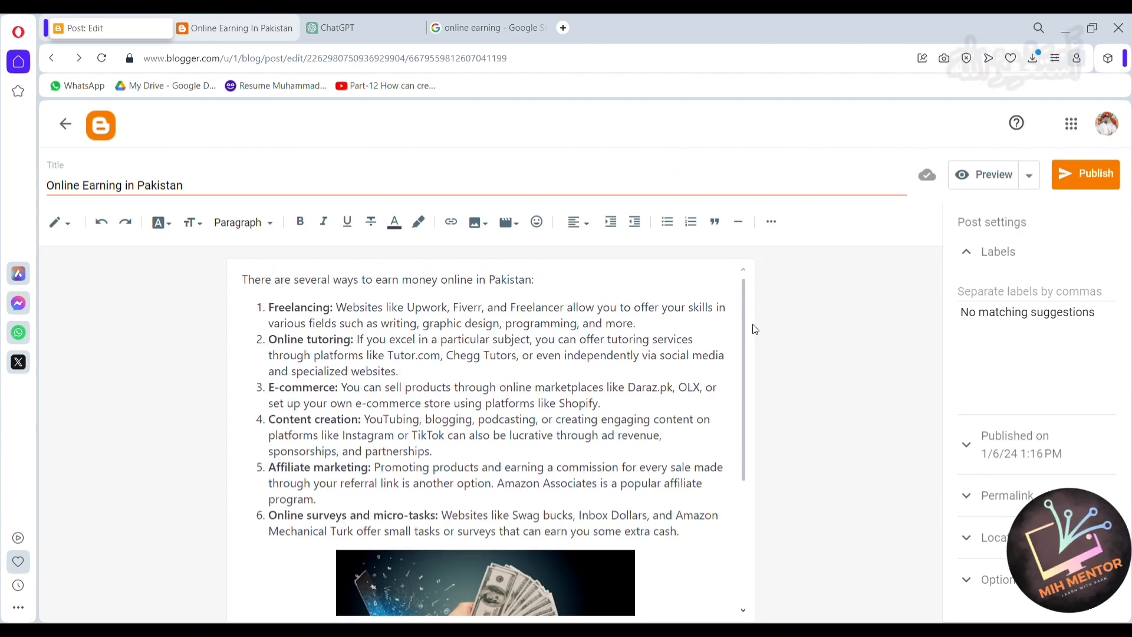
left_click(161, 223)
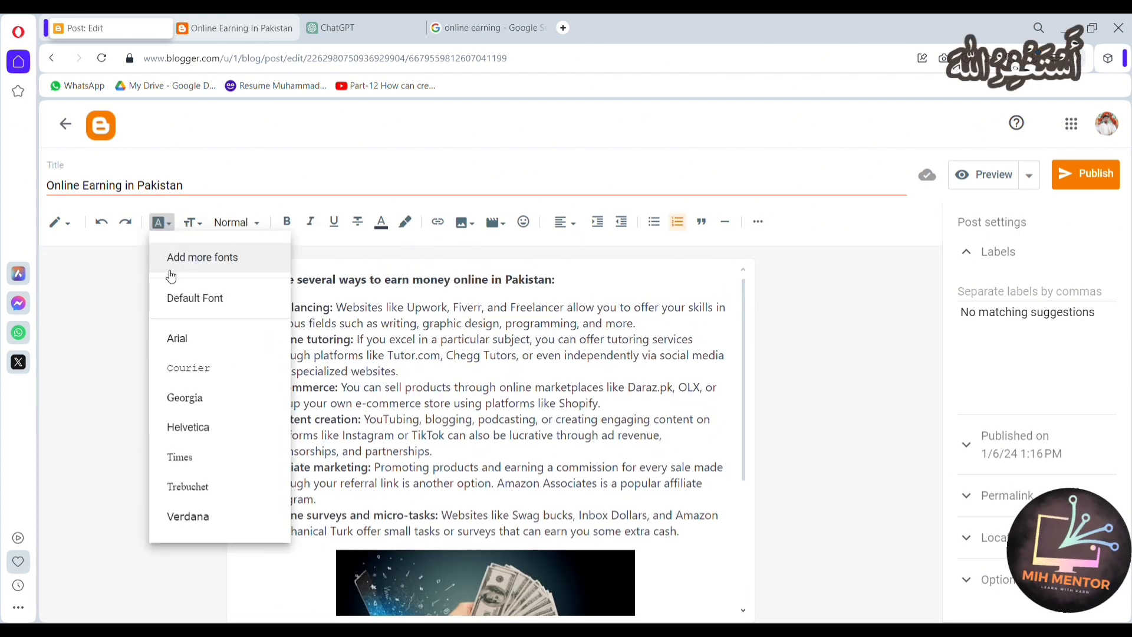
left_click(127, 321)
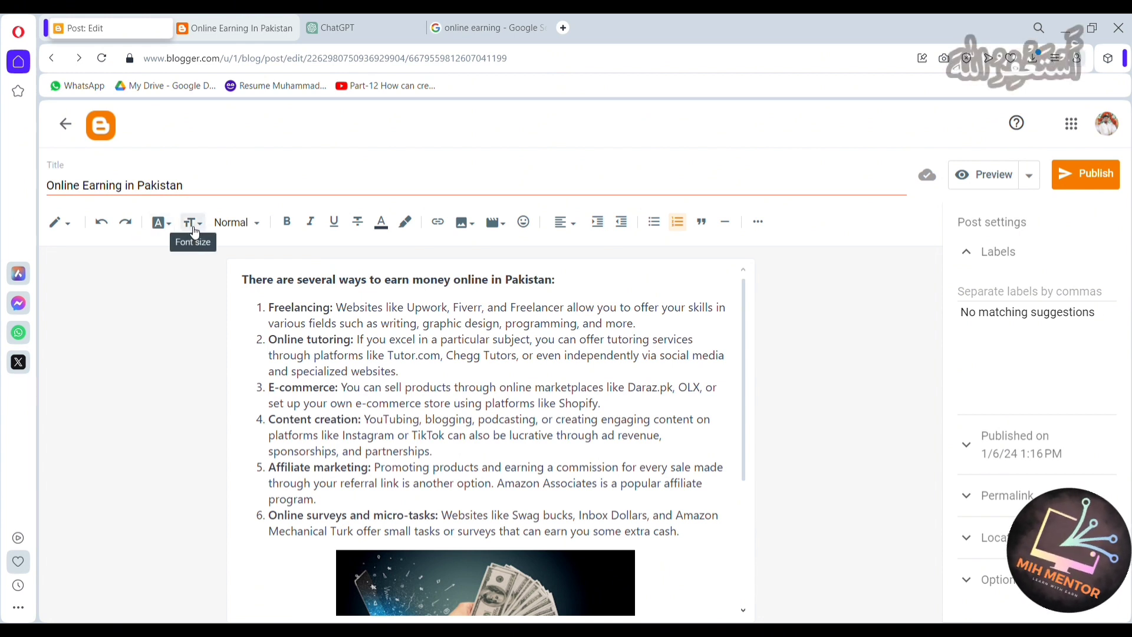
left_click(263, 225)
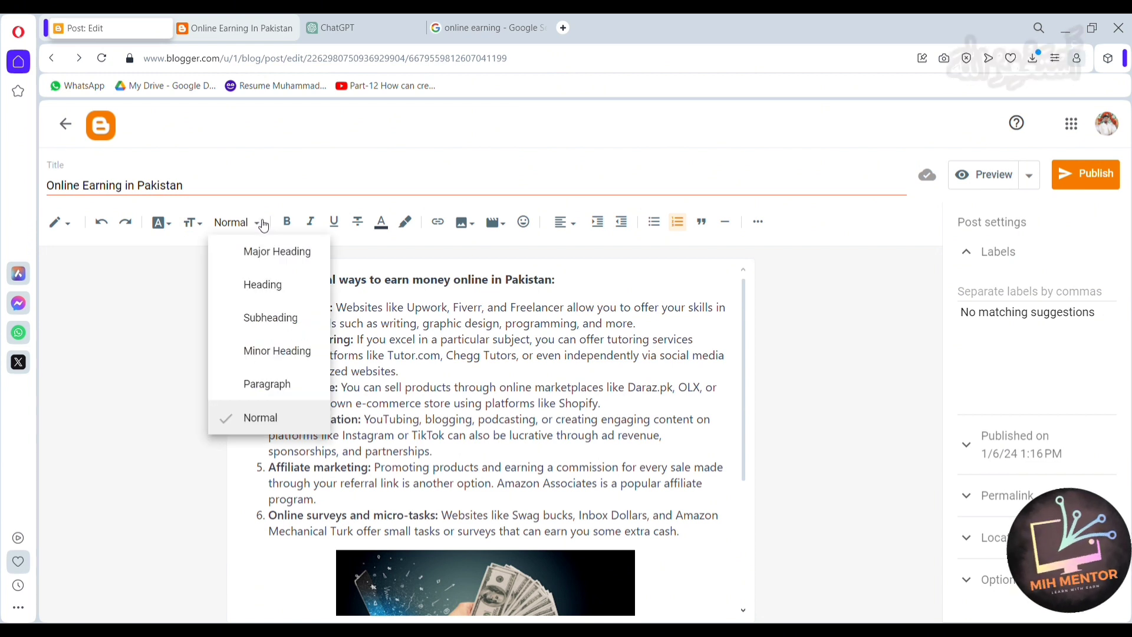
- Add the label "Online Earning" to the post
left_click(1006, 252)
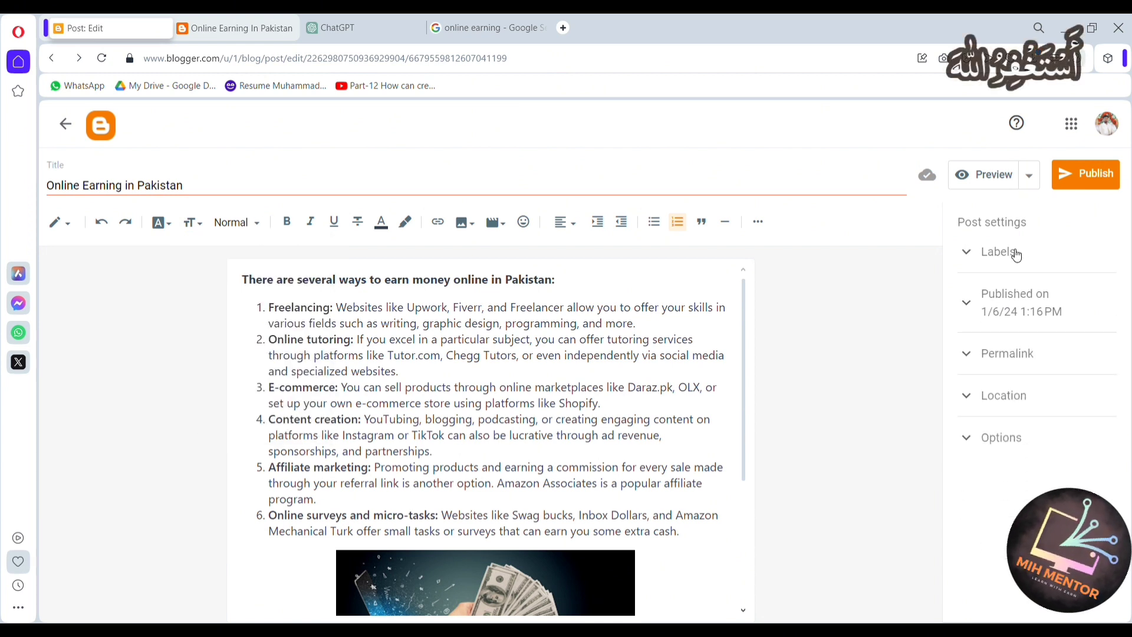
left_click(1005, 254)
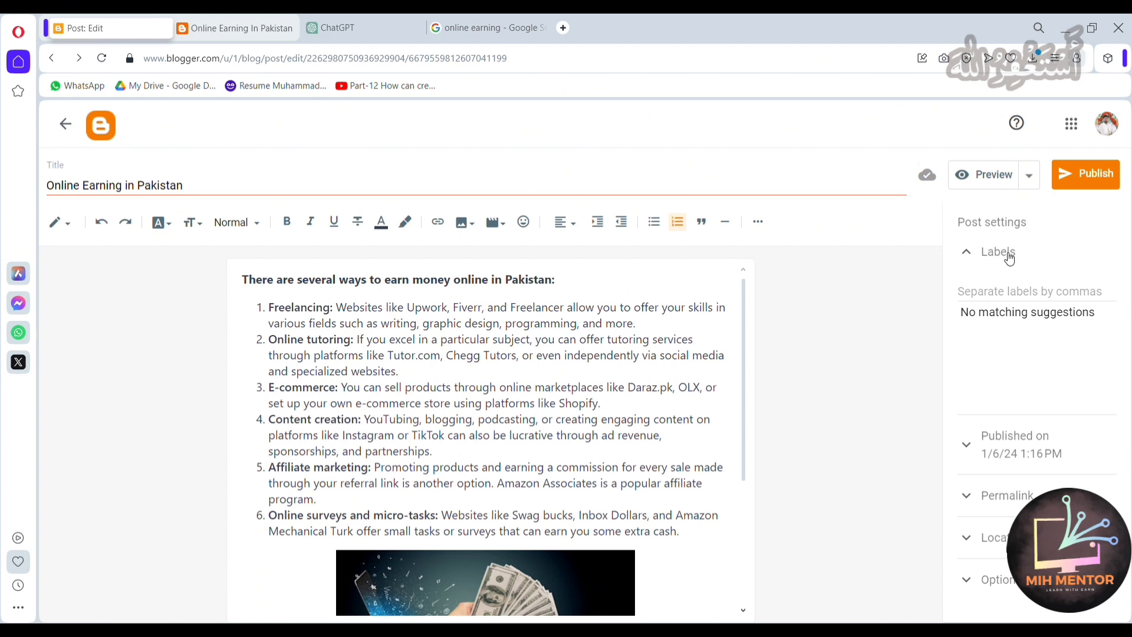
left_click(994, 298)
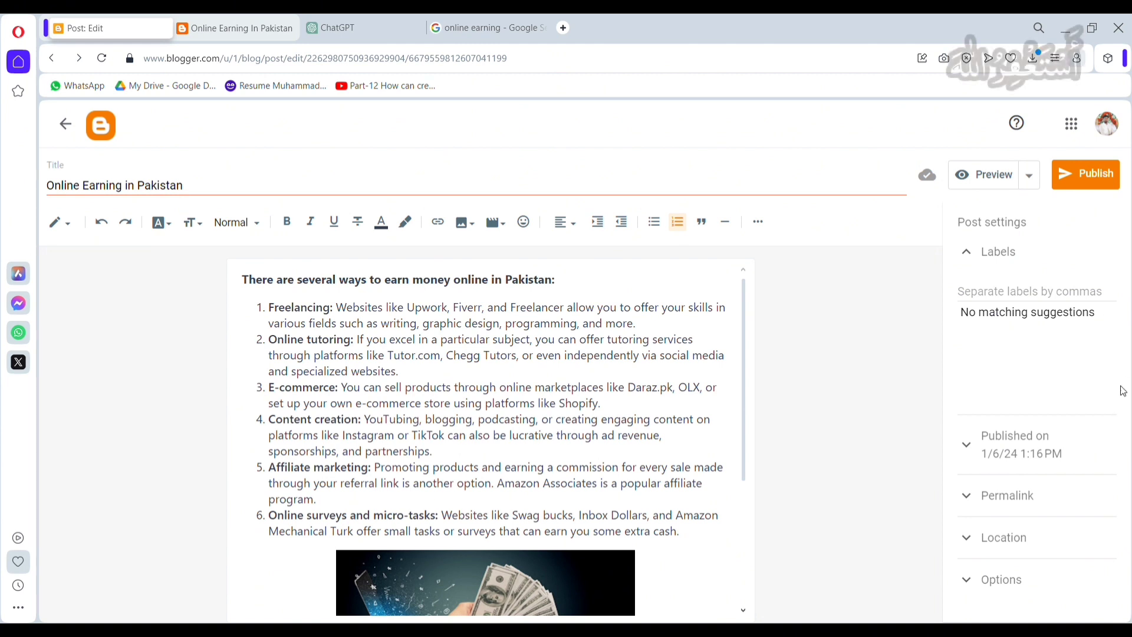
type("Online Earning")
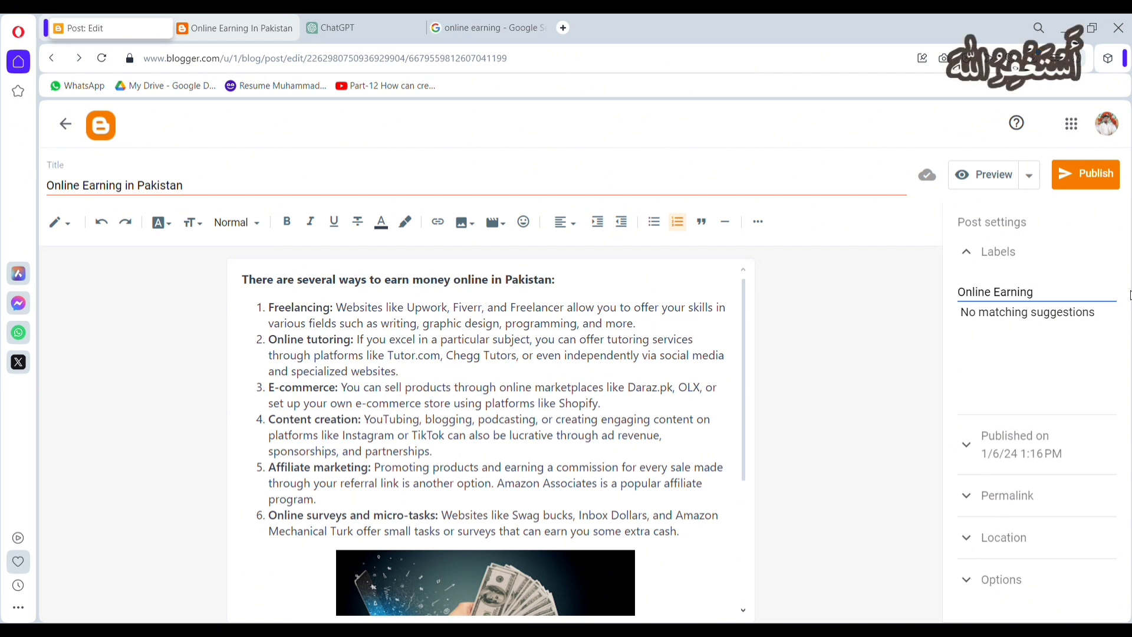
- Review the post's publication date, permalink and reader comment settings
left_click(1014, 443)
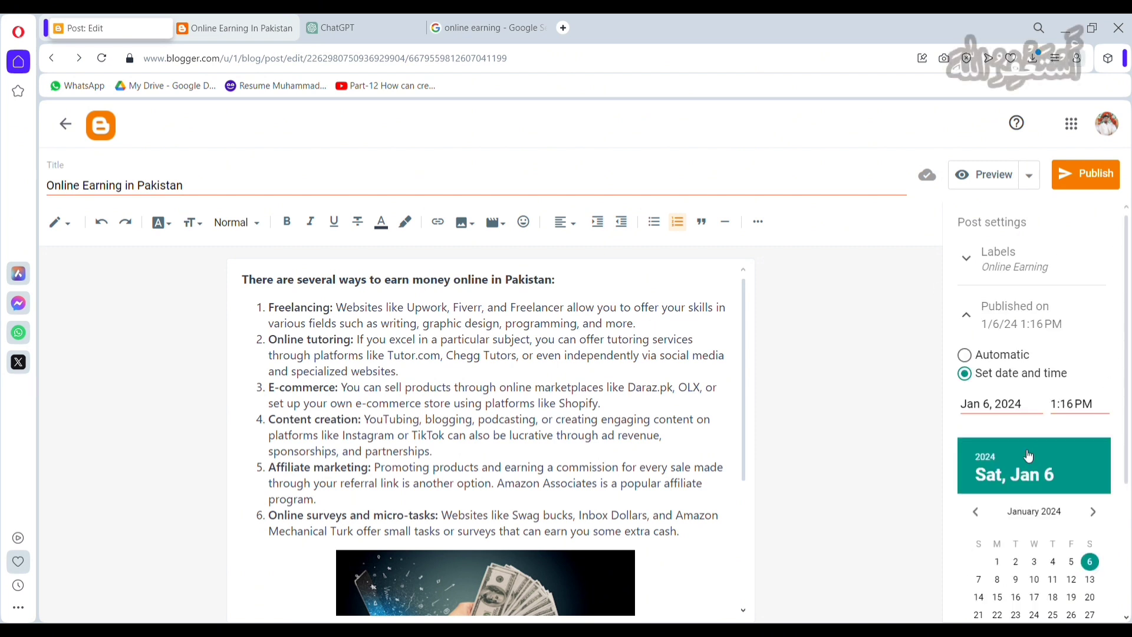
left_click(972, 324)
left_click(989, 382)
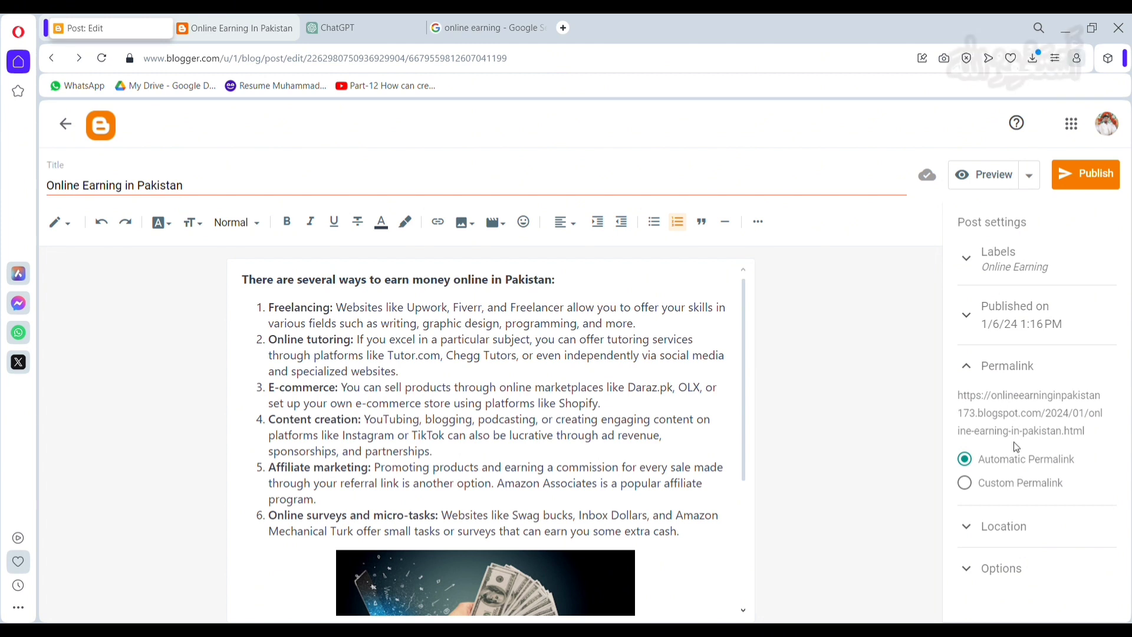
left_click(964, 484)
left_click(996, 601)
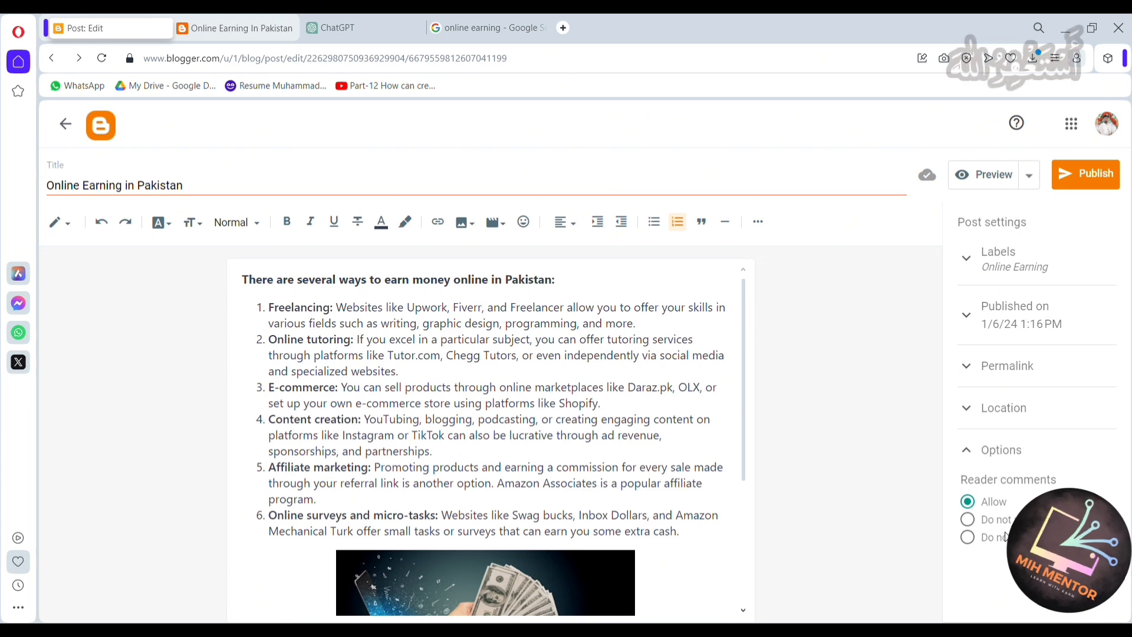
- Check the post body through to its closing paragraph, publish the post and confirm
scroll(565, 438, "down", 1)
scroll(565, 437, "down", 3)
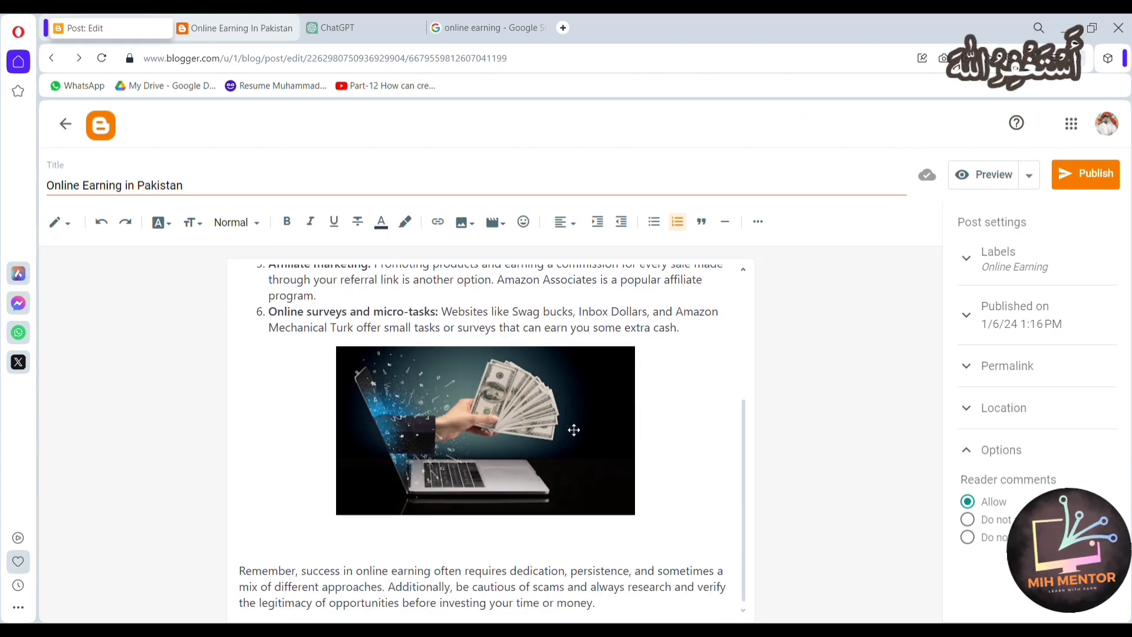
scroll(574, 430, "up", 4)
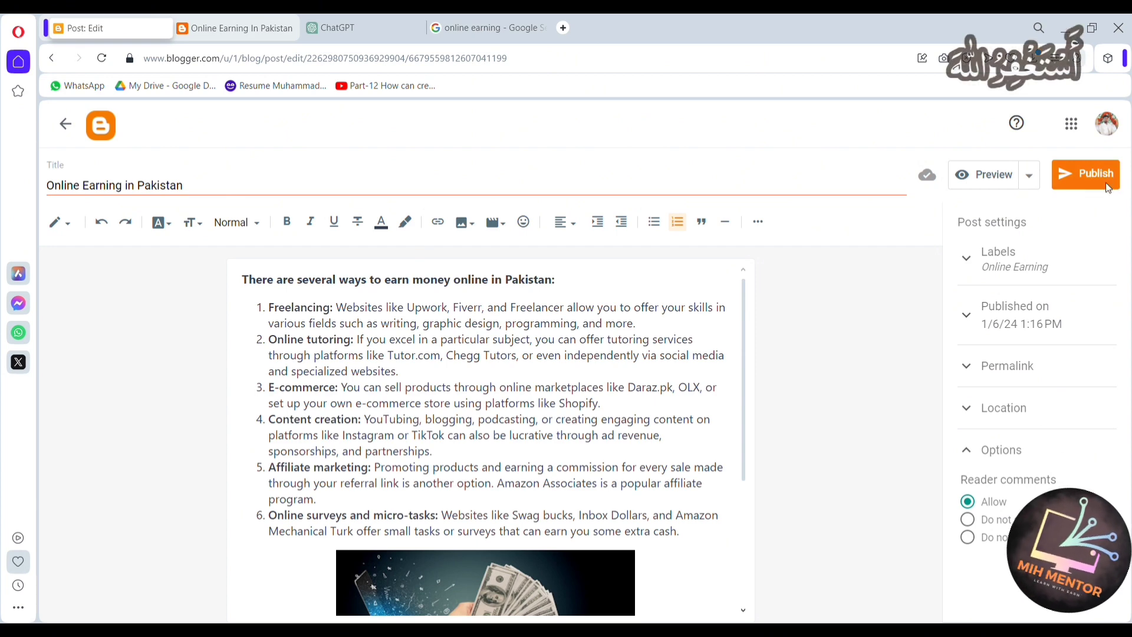
left_click(1110, 186)
left_click(645, 397)
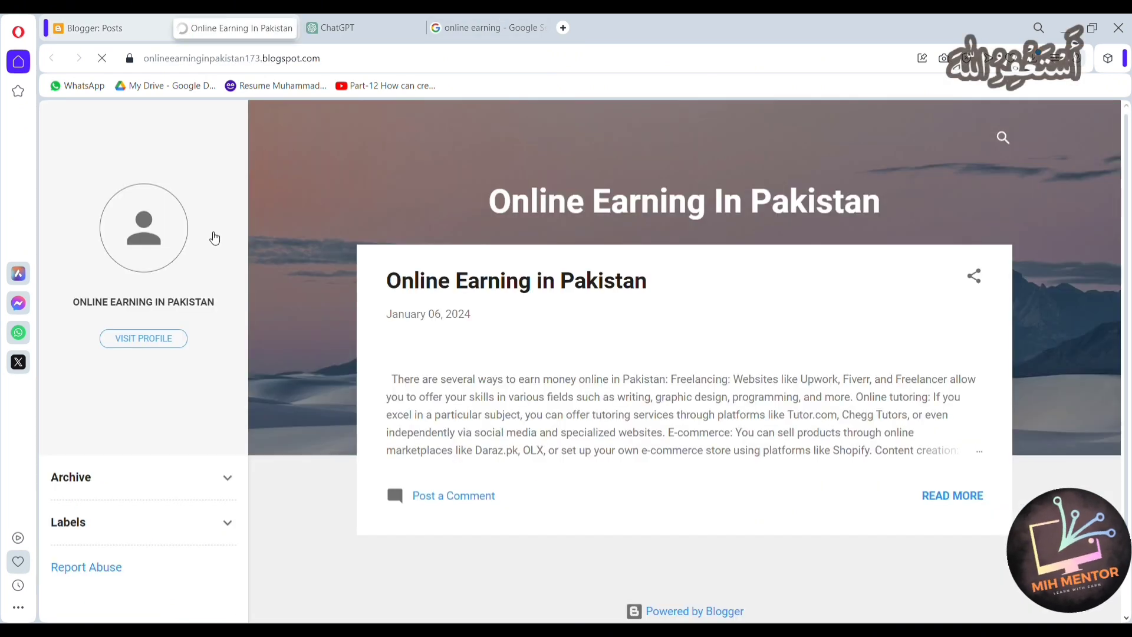
- Open the full published post on the live blog and examine its numbered list, picture, closing paragraph and label
scroll(858, 366, "down", 5)
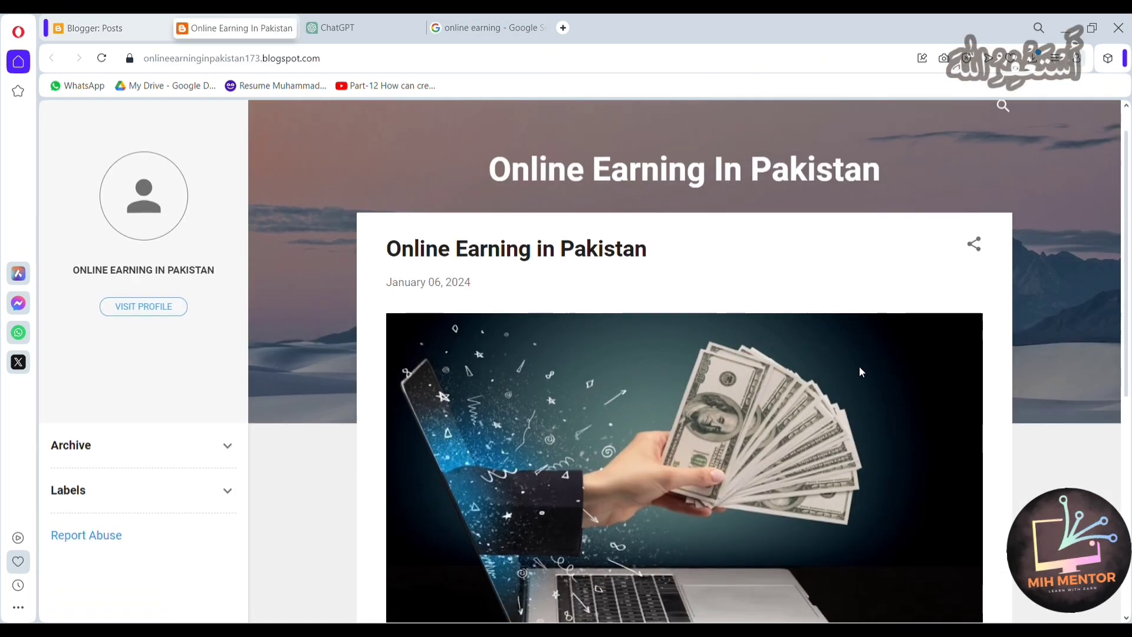
scroll(861, 371, "down", 1)
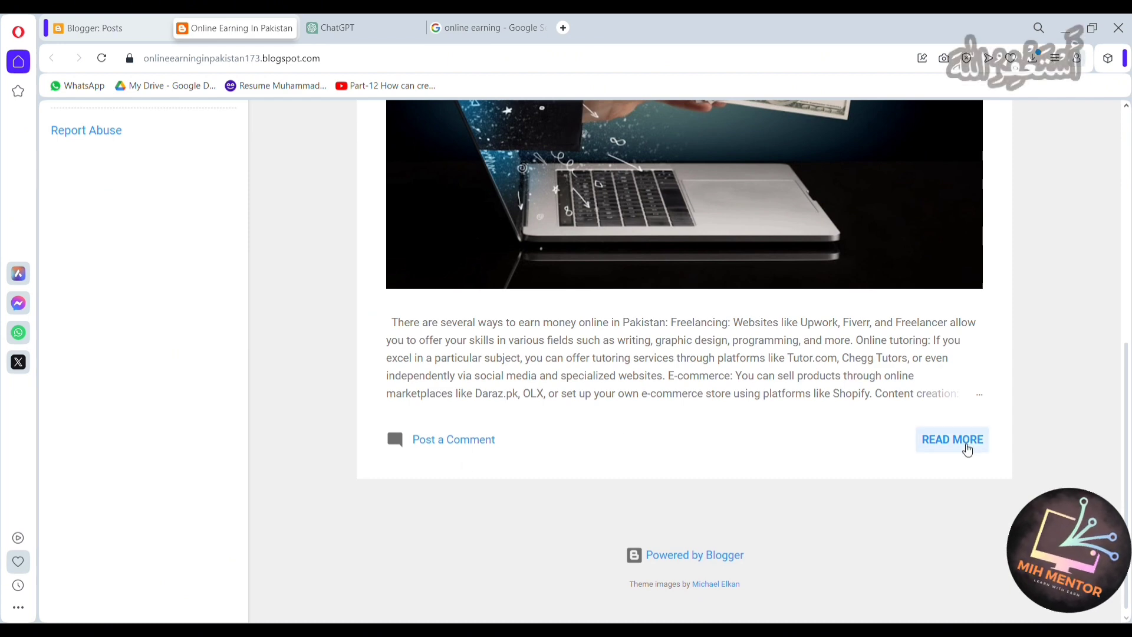
left_click(970, 445)
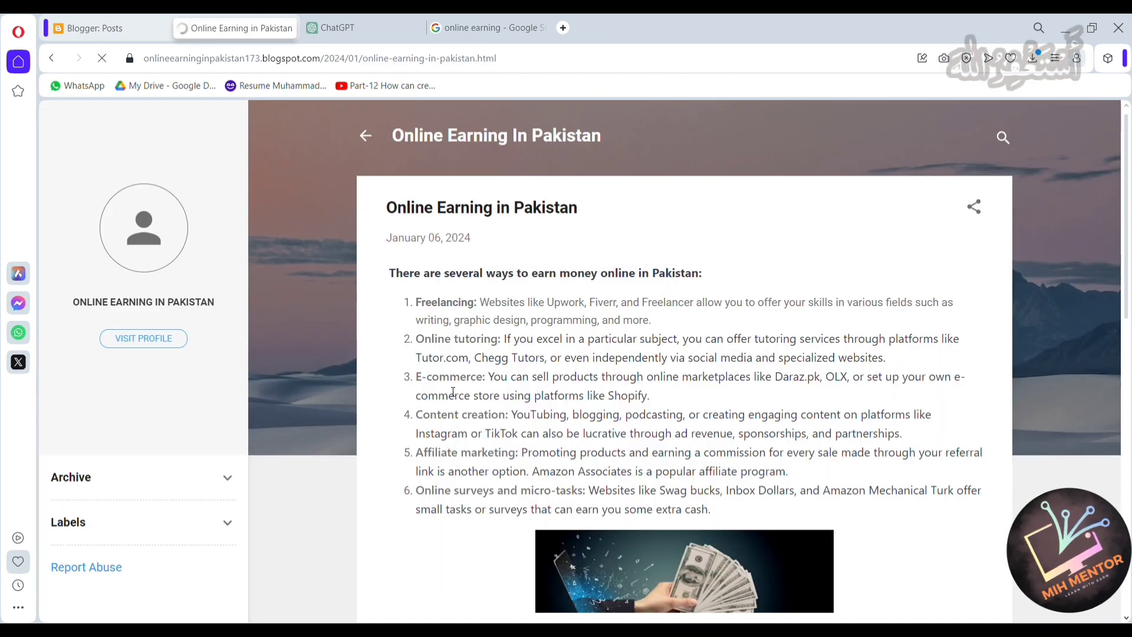
scroll(439, 373, "down", 6)
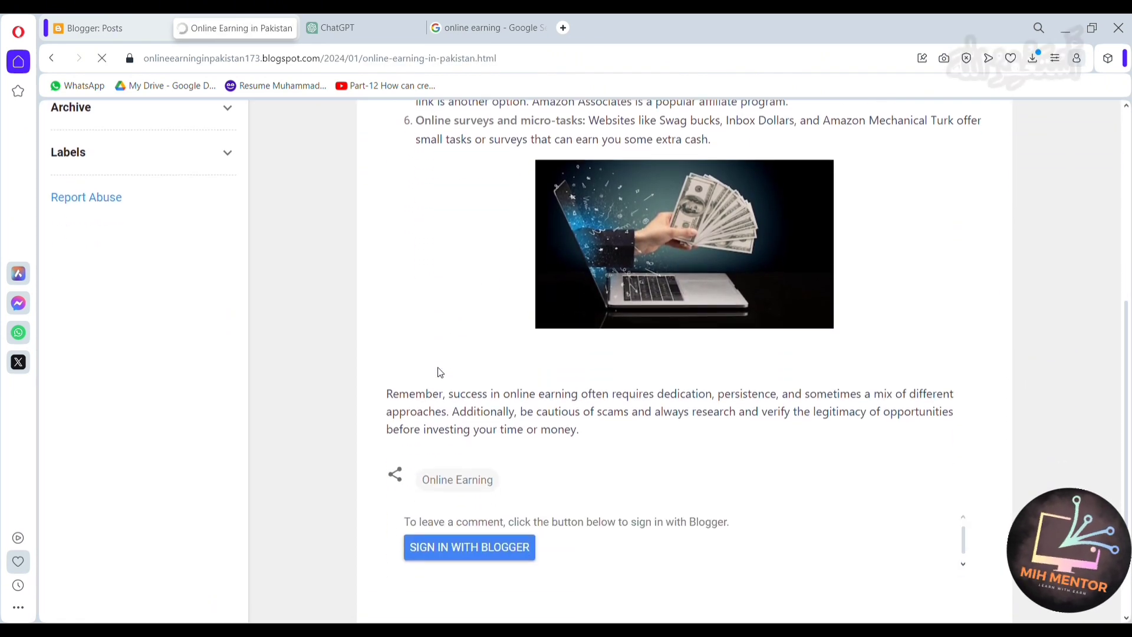
scroll(440, 373, "up", 4)
scroll(434, 373, "down", 6)
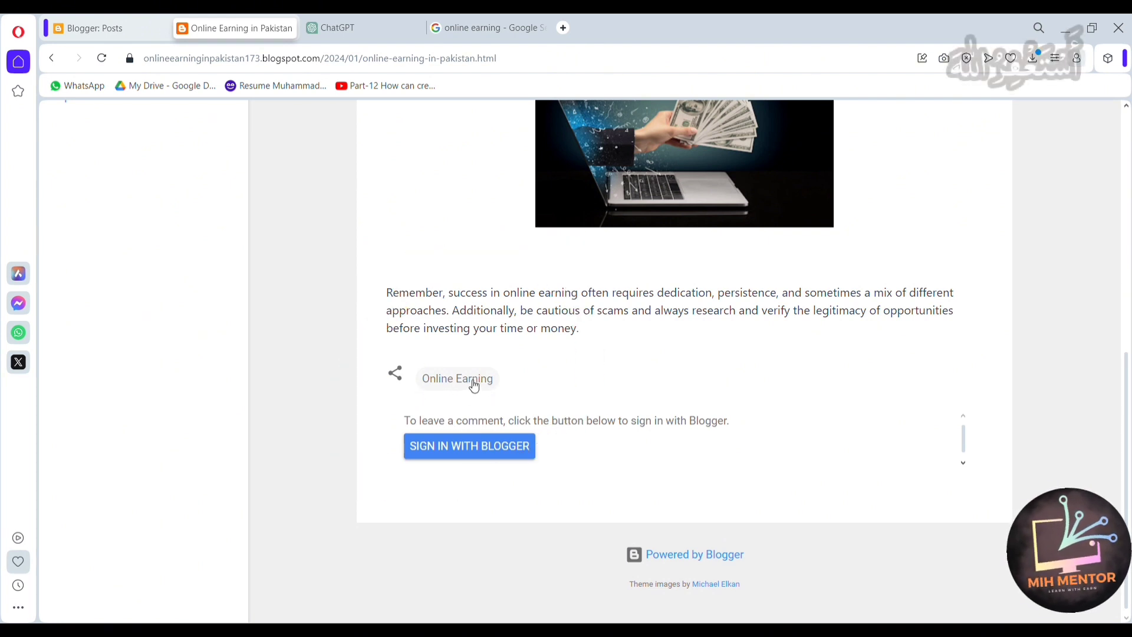
scroll(474, 386, "up", 7)
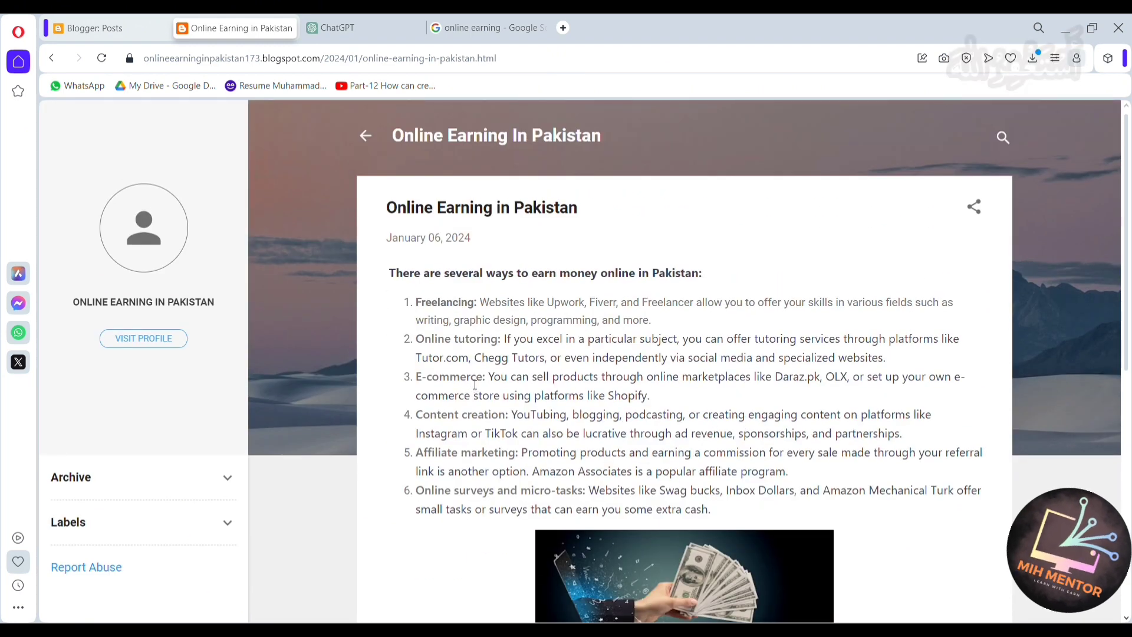
scroll(451, 380, "down", 2)
- Return to the Blogger dashboard, open the blog's themes and browse the gallery from Contempo to Watermark
left_click(108, 26)
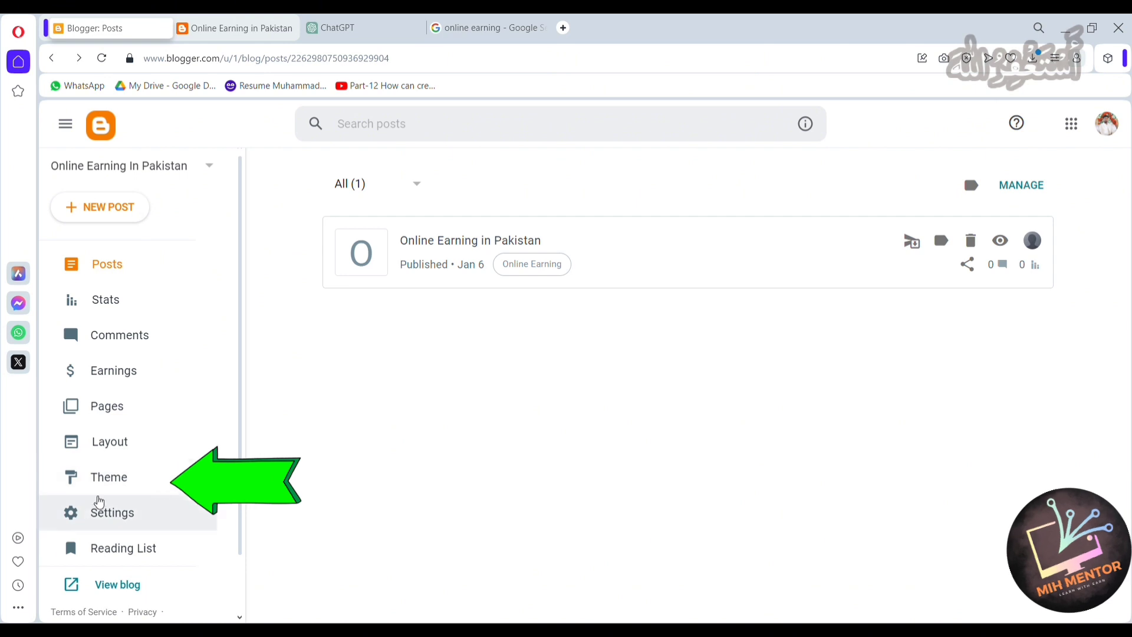
left_click(97, 484)
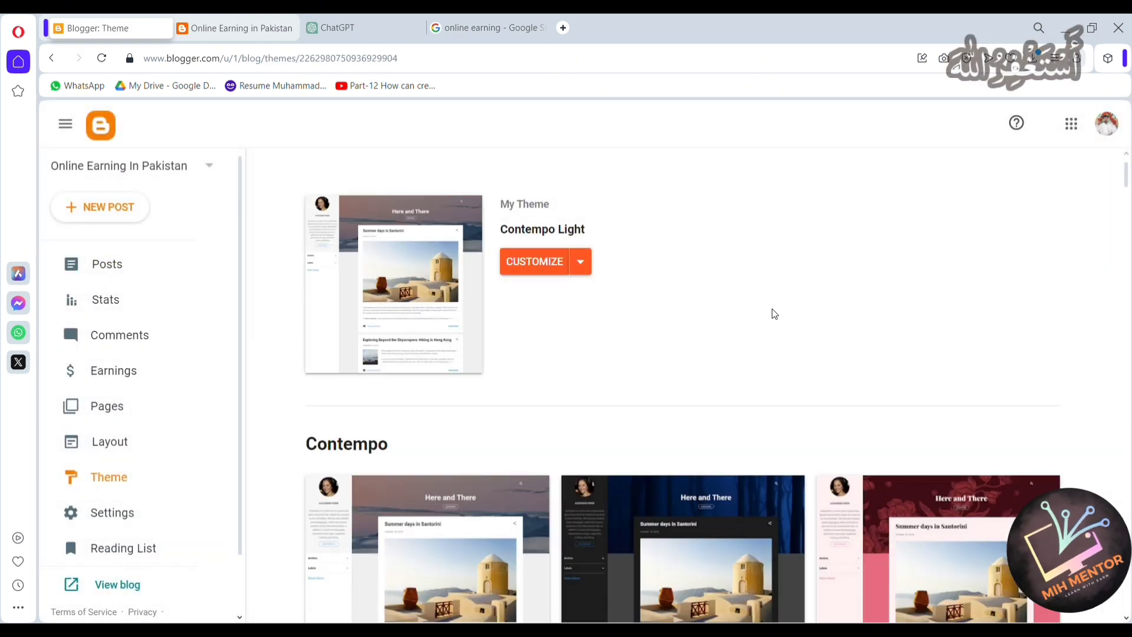
scroll(775, 314, "down", 4)
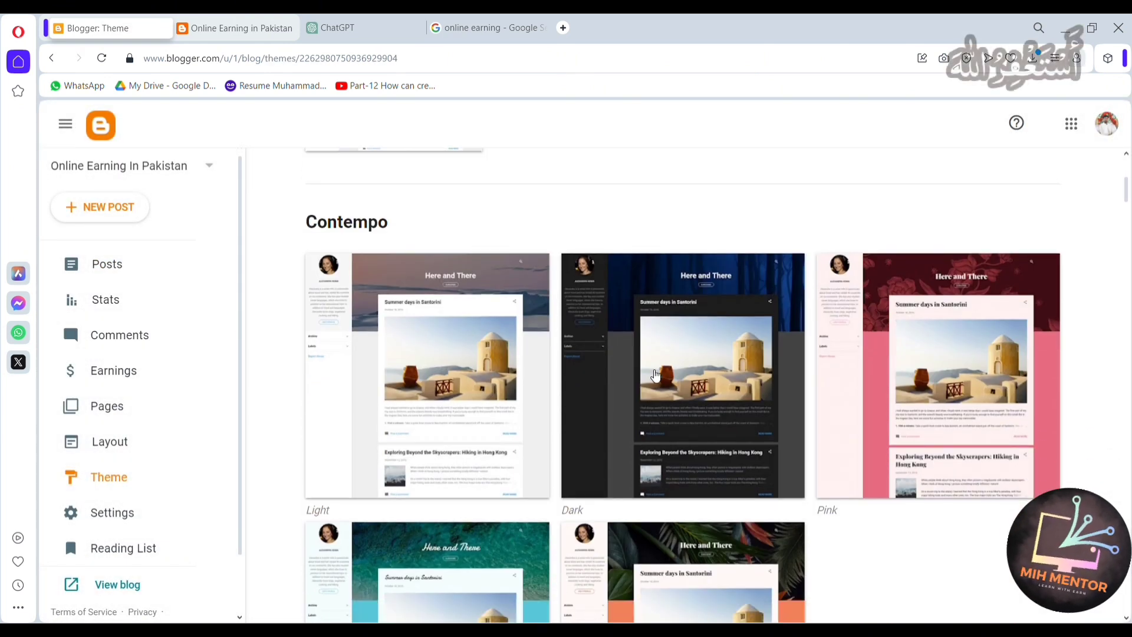
scroll(738, 373, "down", 7)
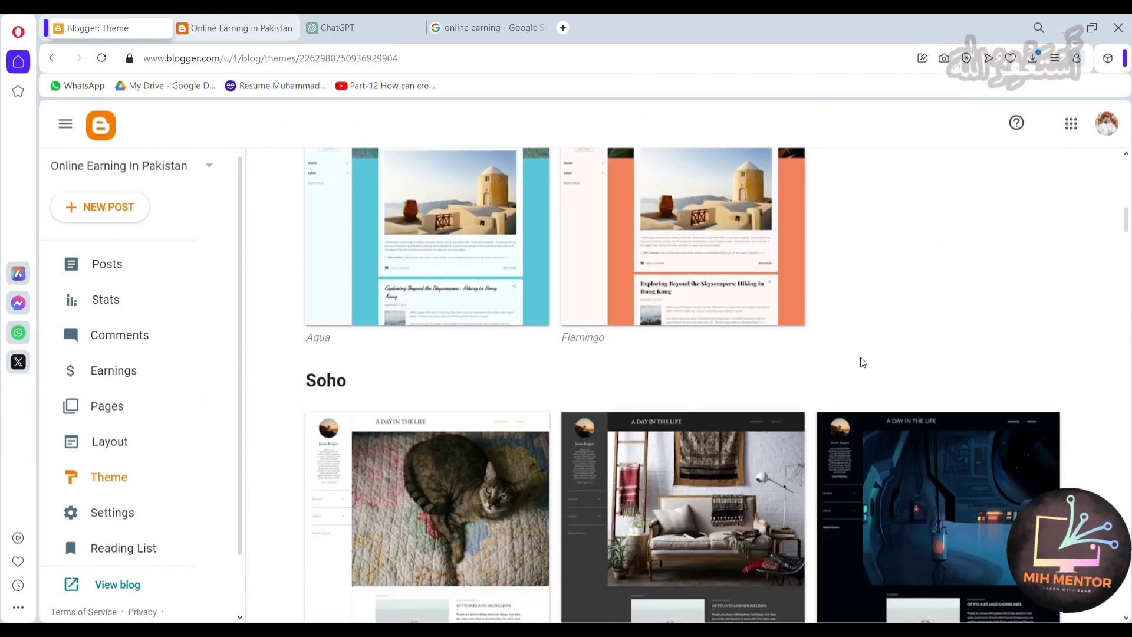
scroll(967, 268, "down", 5)
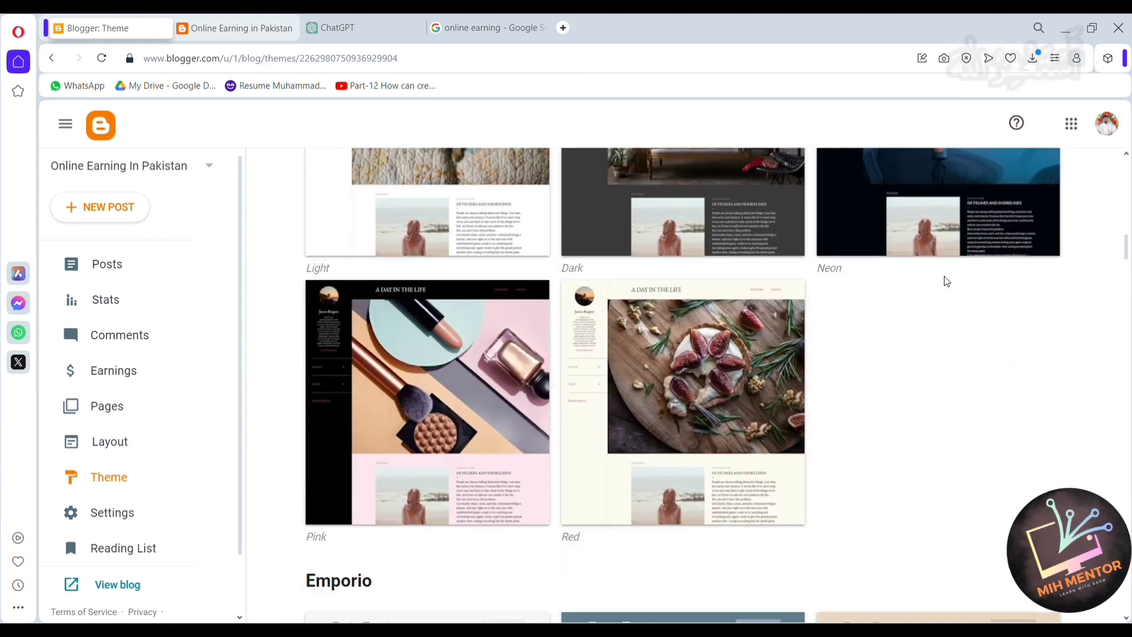
scroll(947, 281, "down", 10)
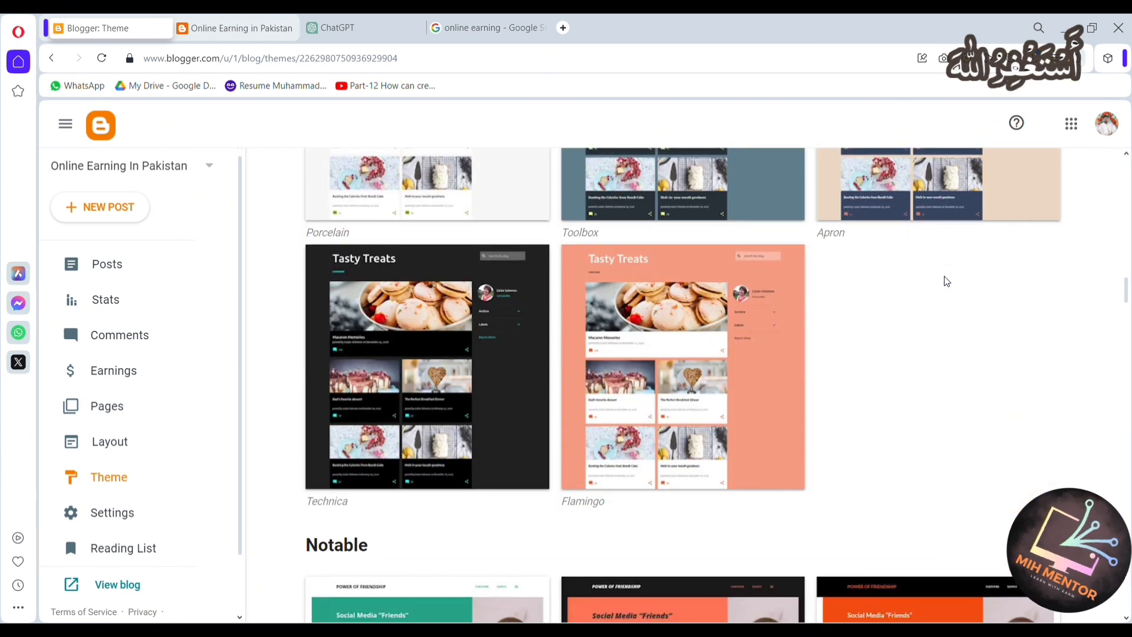
scroll(947, 281, "down", 5)
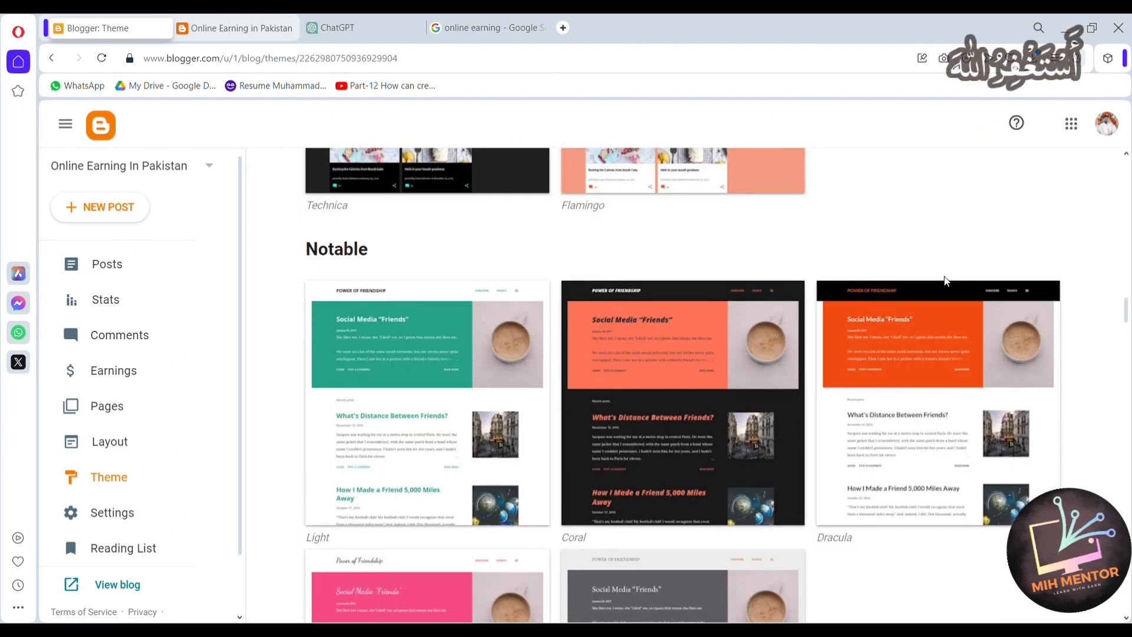
scroll(946, 281, "down", 12)
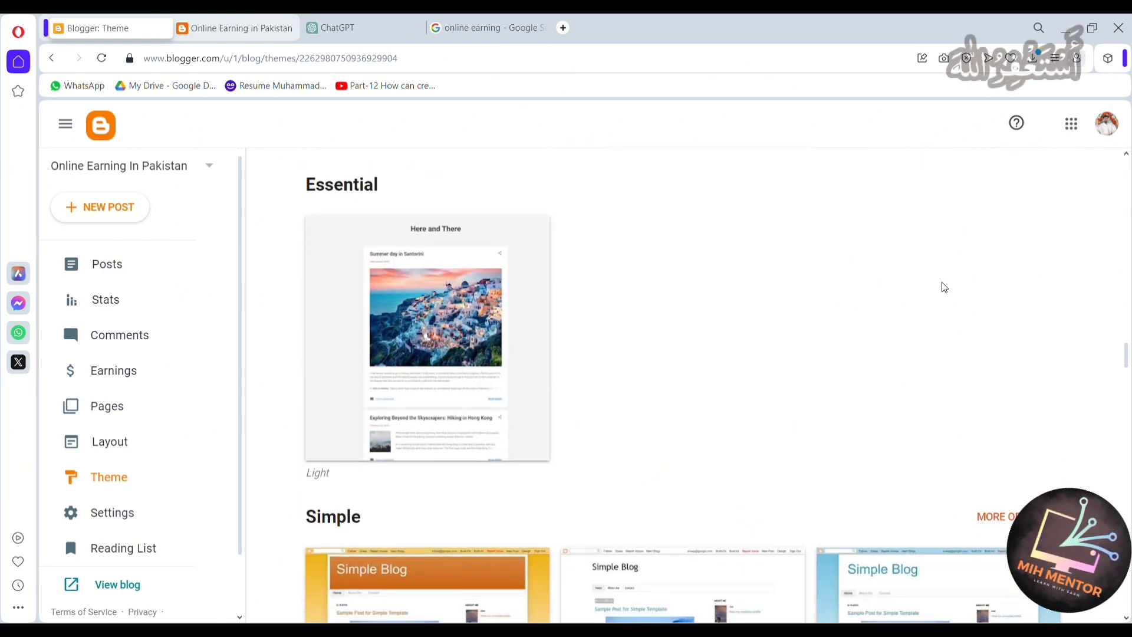
scroll(945, 287, "down", 4)
scroll(946, 287, "down", 6)
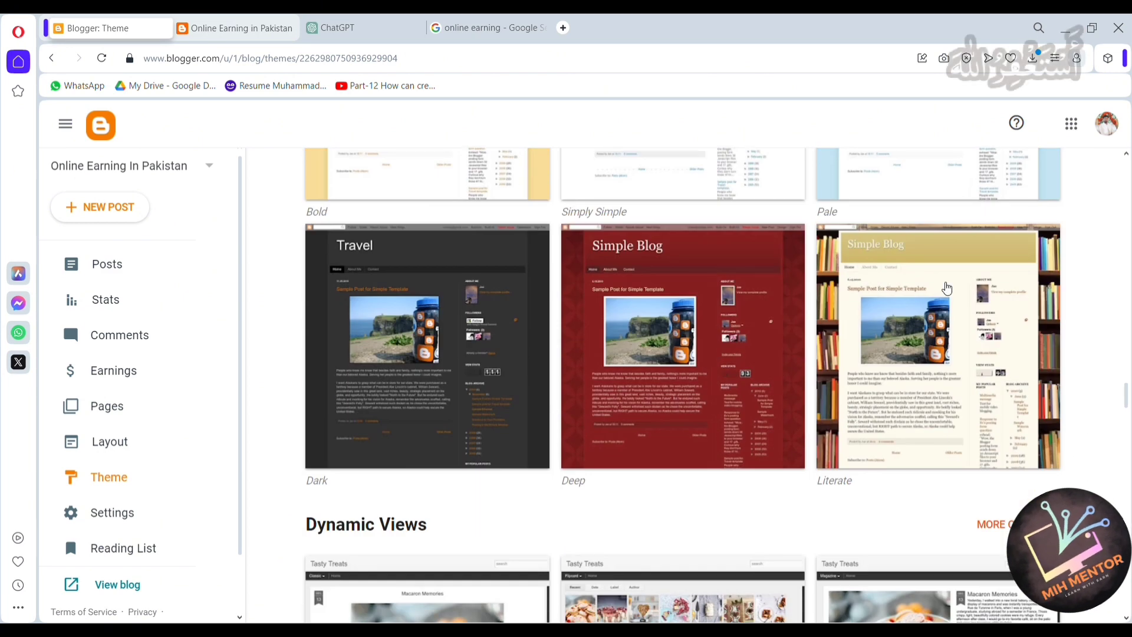
scroll(947, 288, "down", 12)
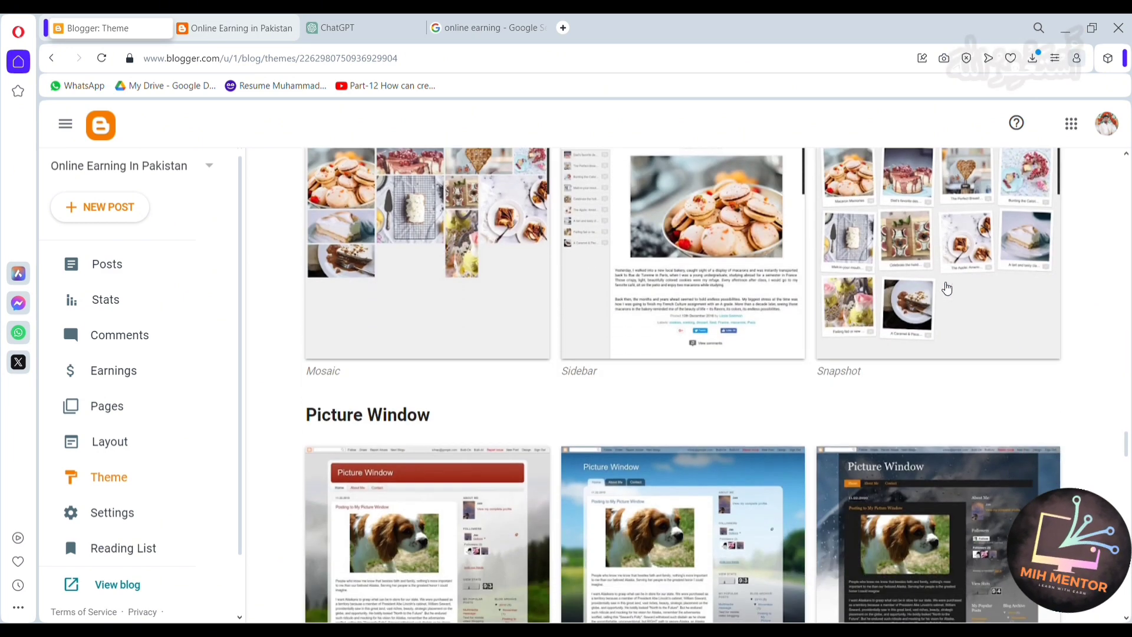
scroll(947, 288, "down", 12)
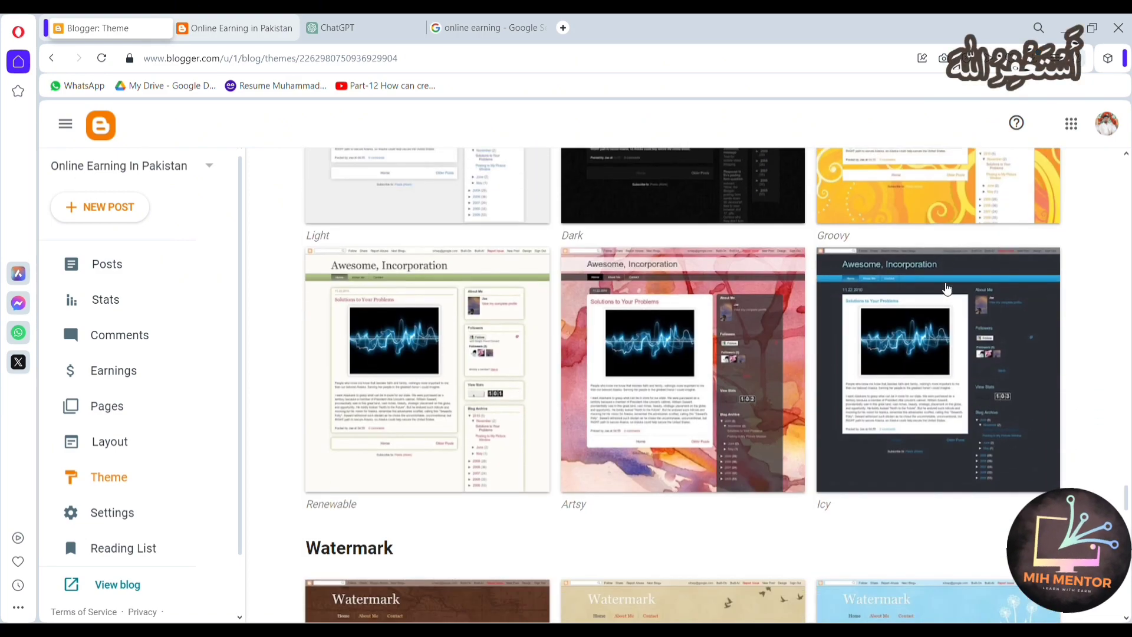
scroll(947, 288, "down", 12)
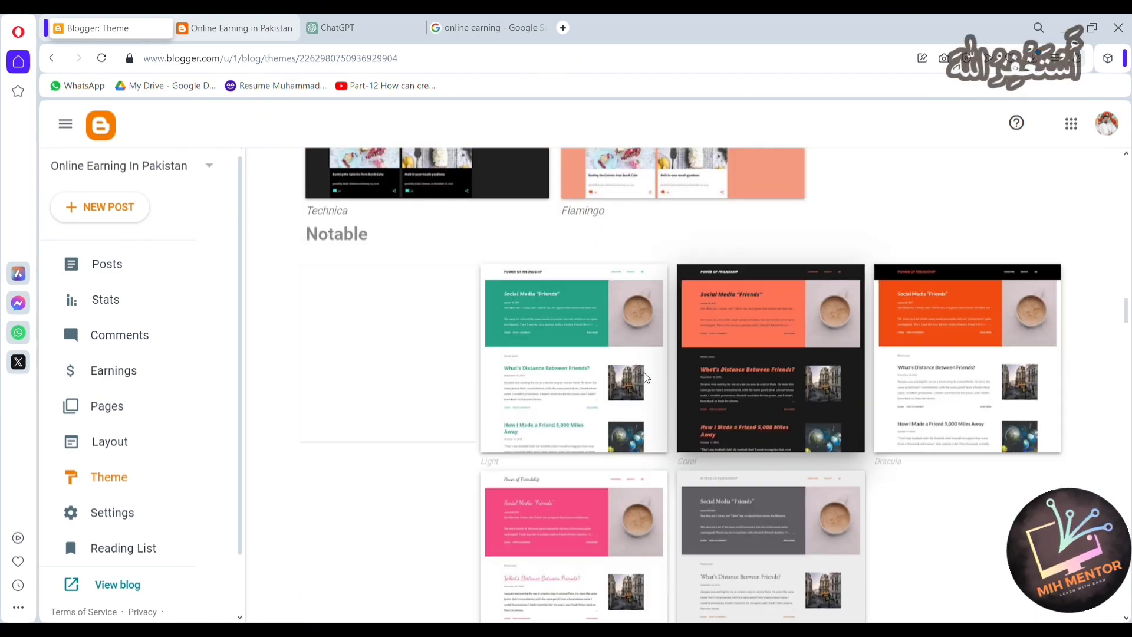
- Choose the Coral variant of the Notable theme and apply it to the blog
left_click(647, 378)
scroll(554, 330, "down", 6)
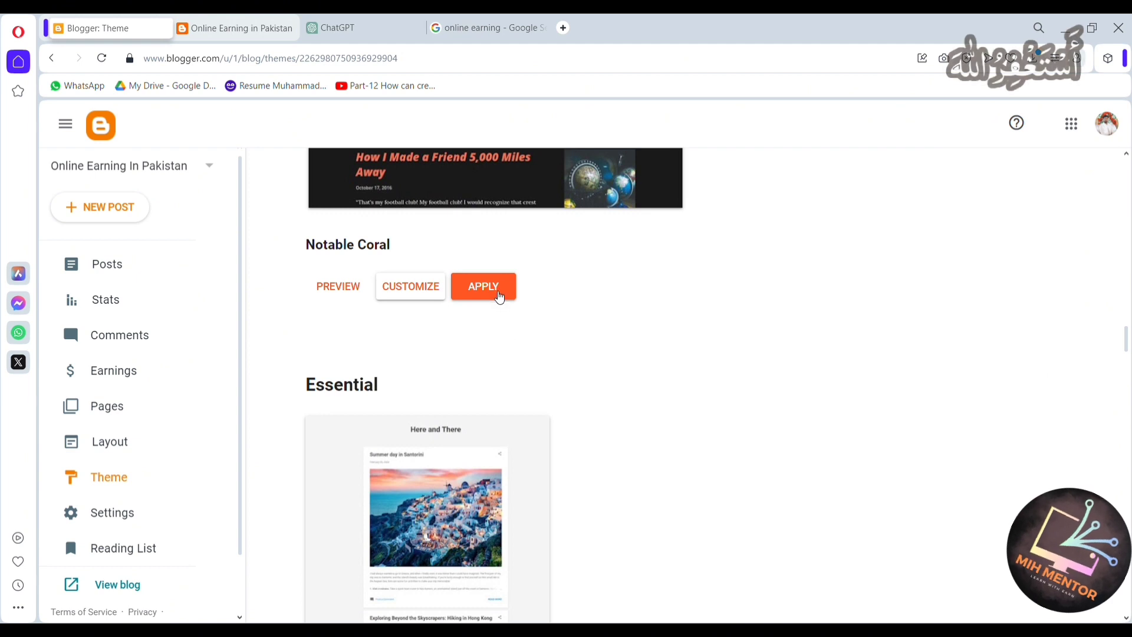
left_click(500, 298)
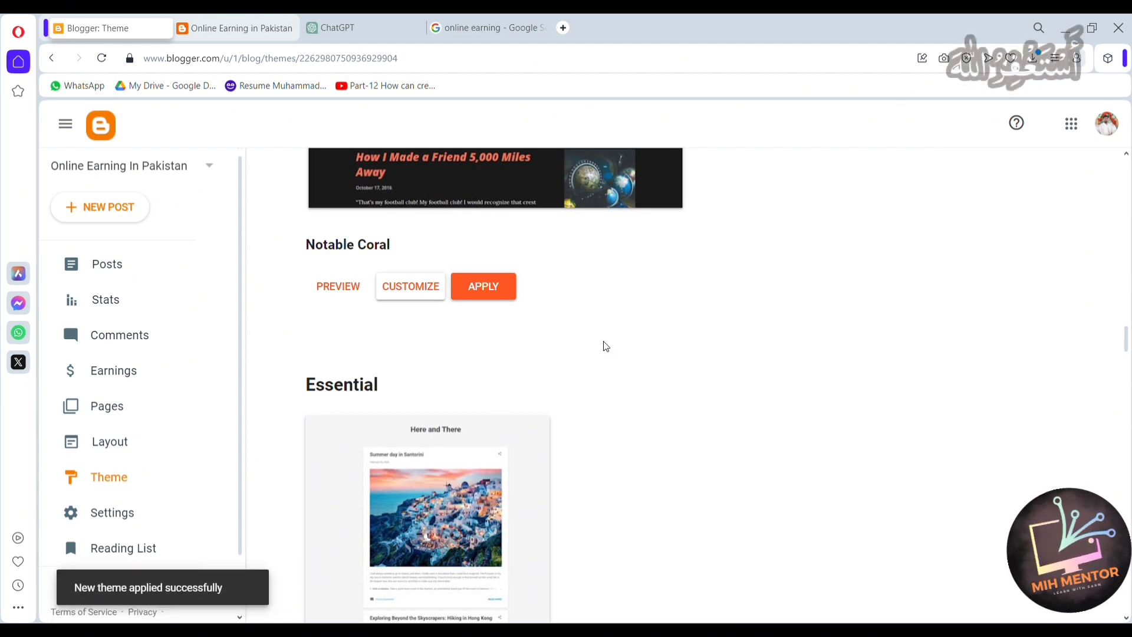
- Reload the live blog post and examine its header, numbered list, picture and comment area in the new theme
left_click(235, 27)
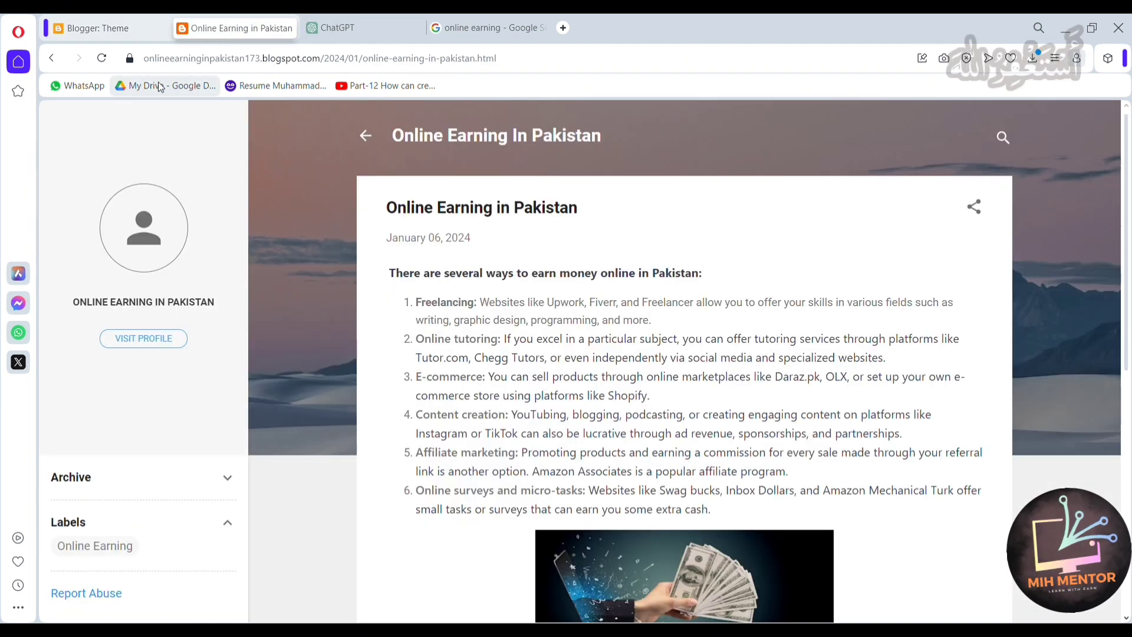
left_click(102, 58)
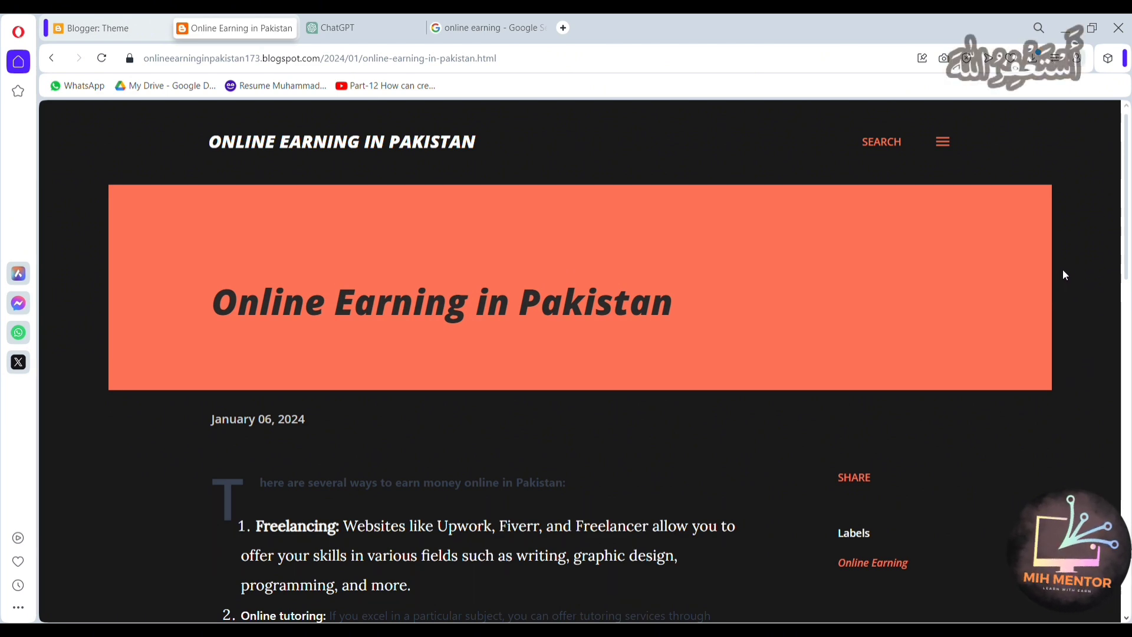
scroll(1066, 275, "down", 3)
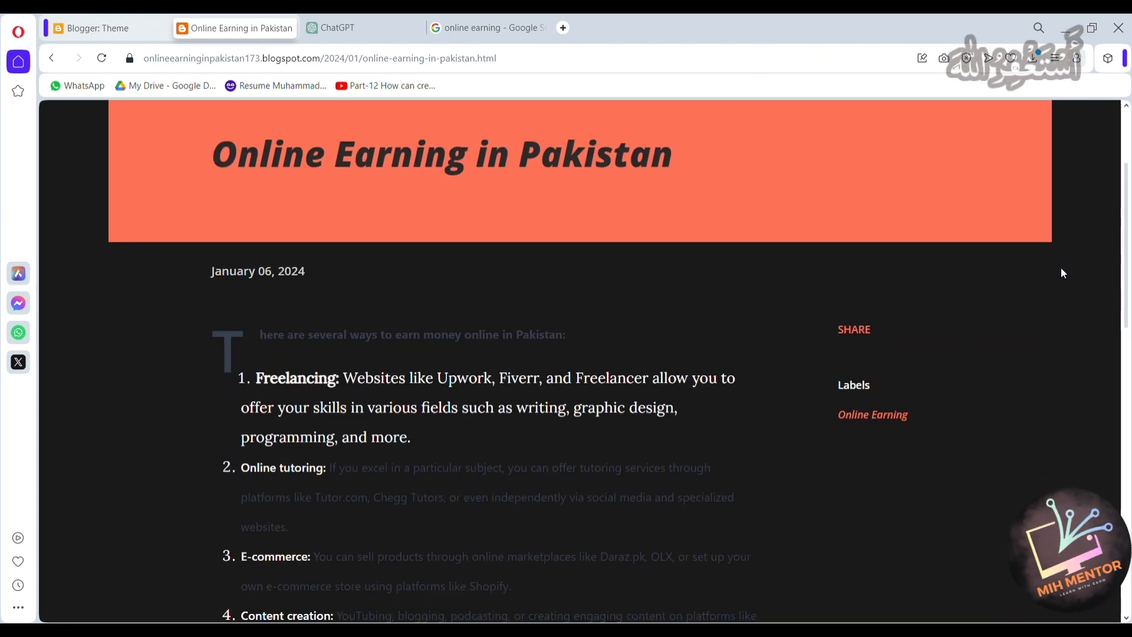
scroll(1064, 274, "down", 3)
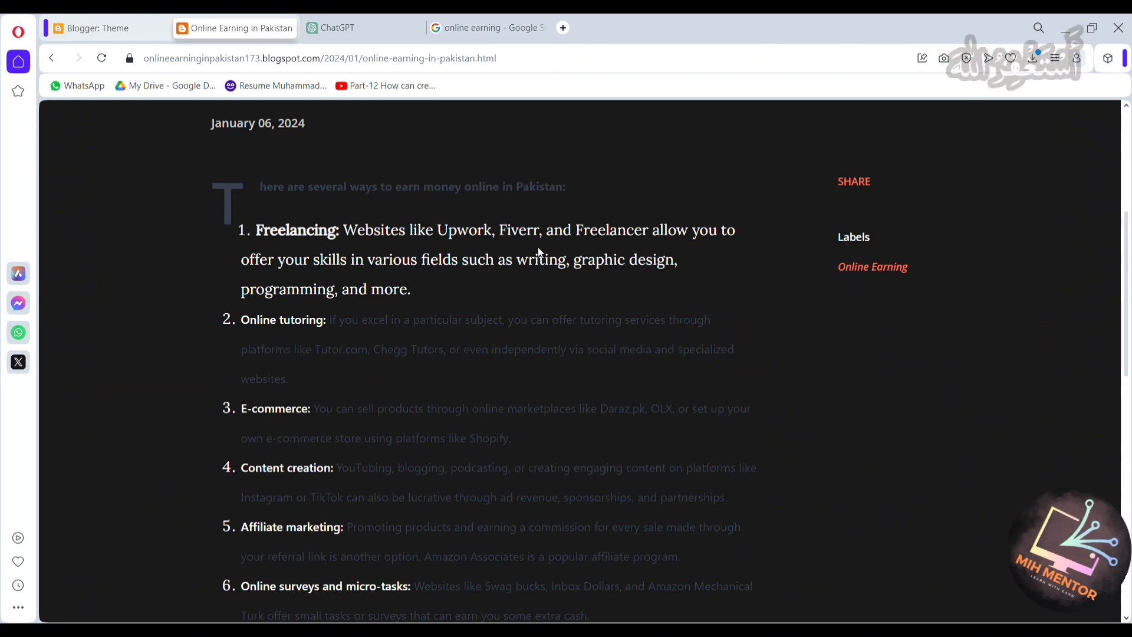
scroll(445, 314, "down", 9)
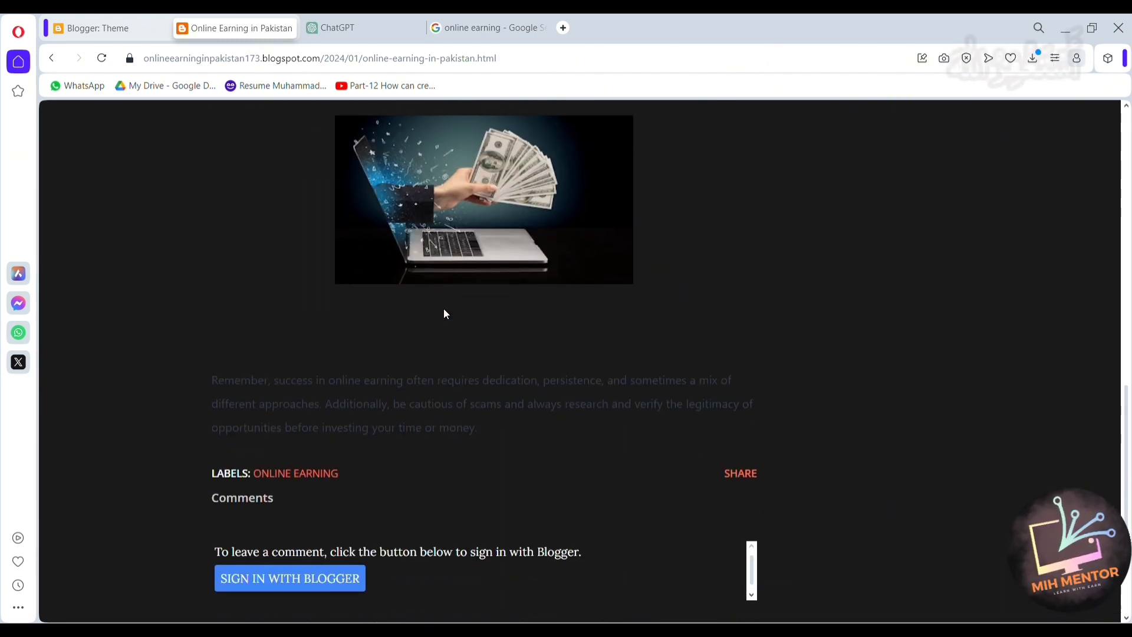
- Return to the Blogger dashboard and review the blog's statistics, covering the view periods, latest post, posts and pages
key("ctrl+Tab")
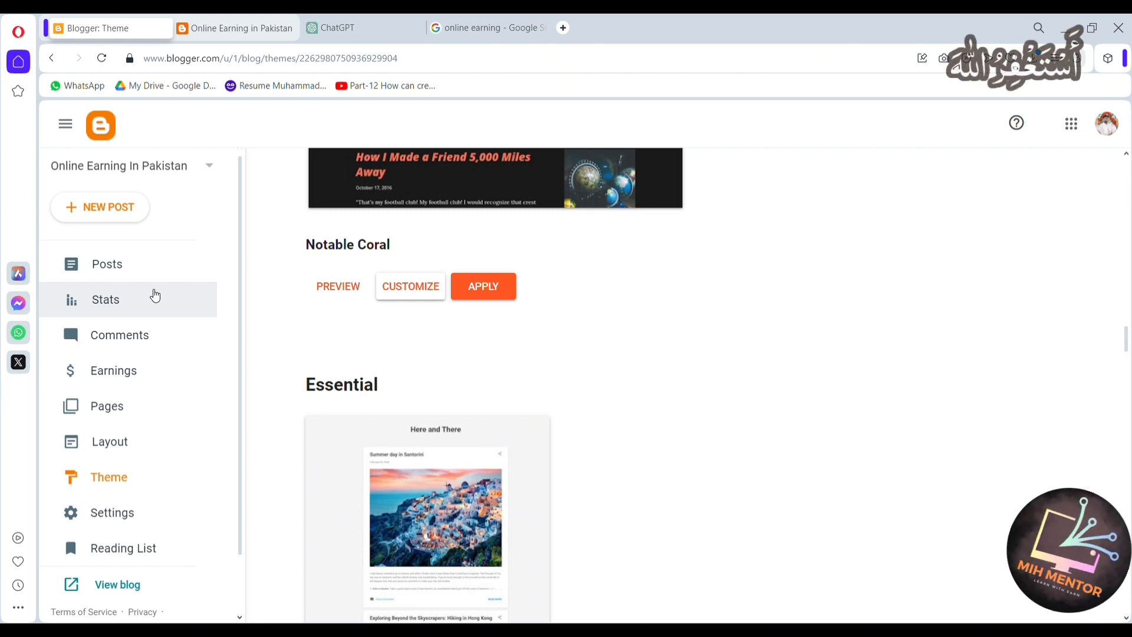
left_click(147, 413)
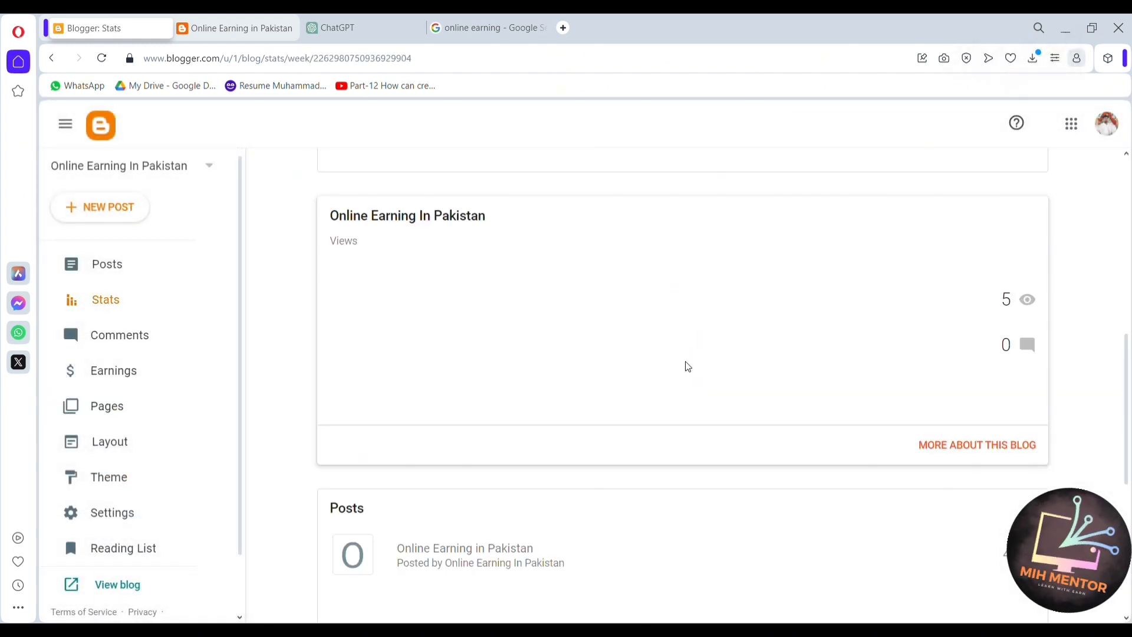
scroll(686, 362, "down", 5)
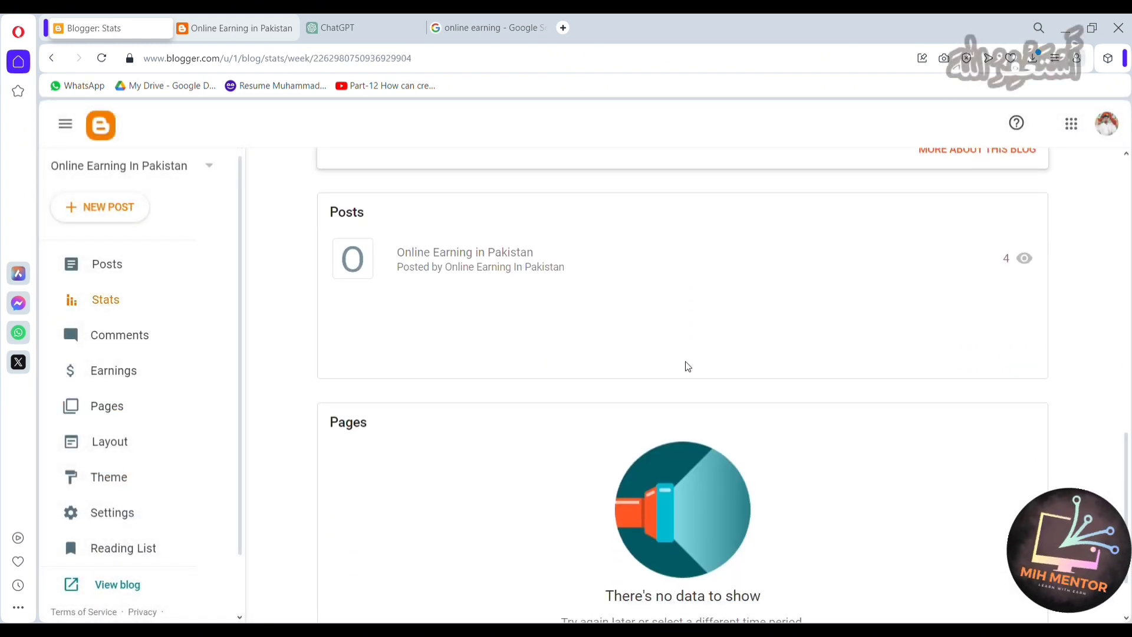
scroll(688, 366, "down", 1)
scroll(688, 367, "up", 10)
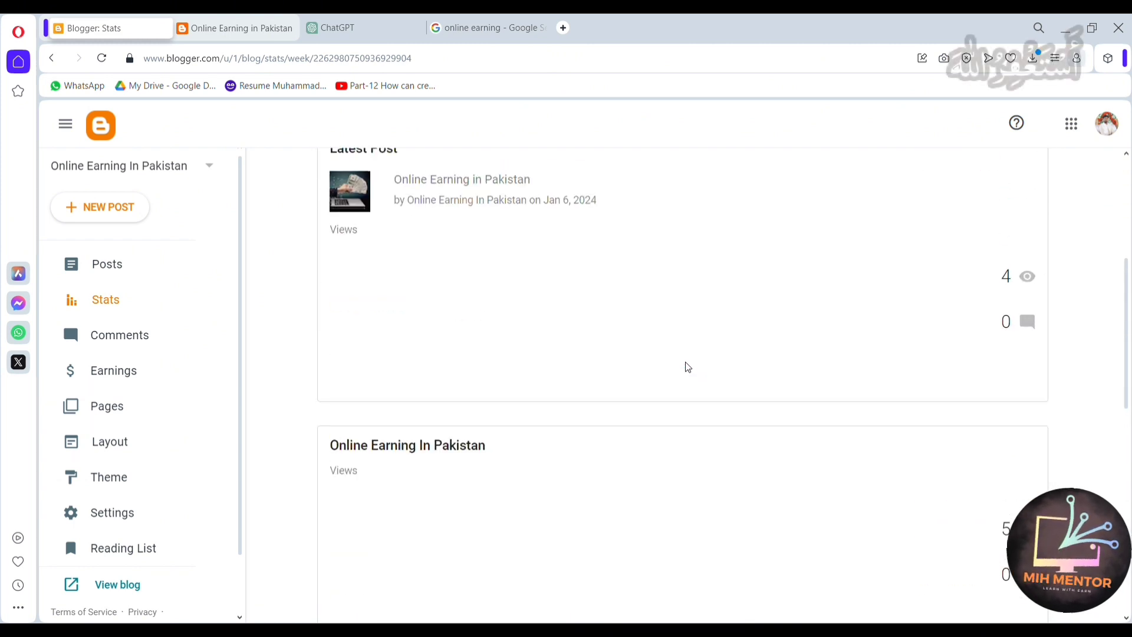
scroll(688, 367, "up", 5)
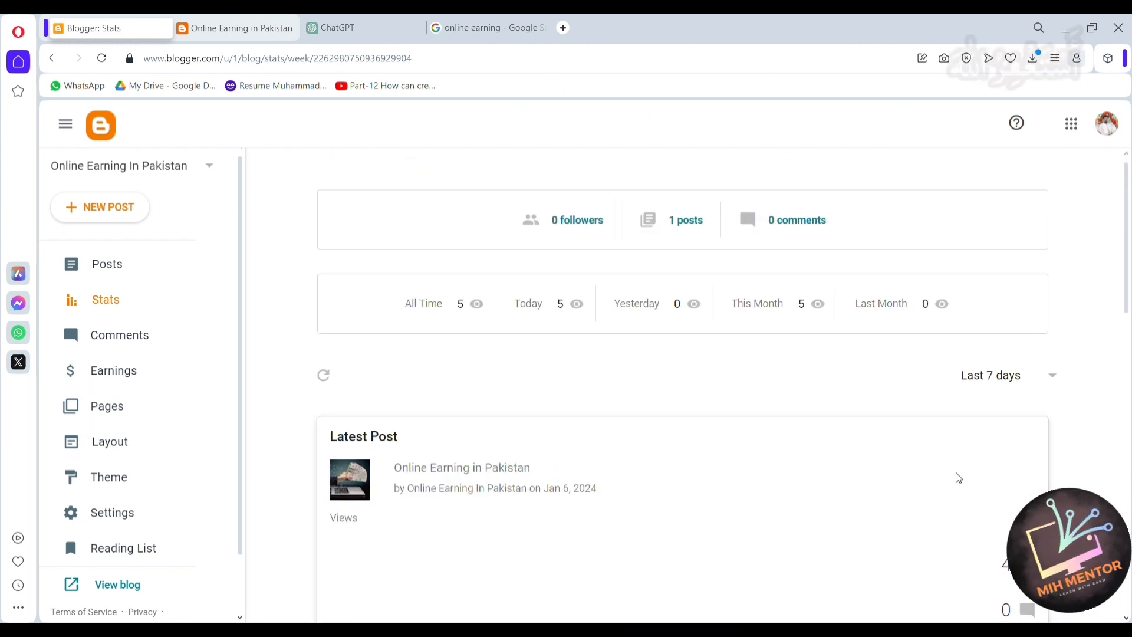
scroll(985, 511, "down", 1)
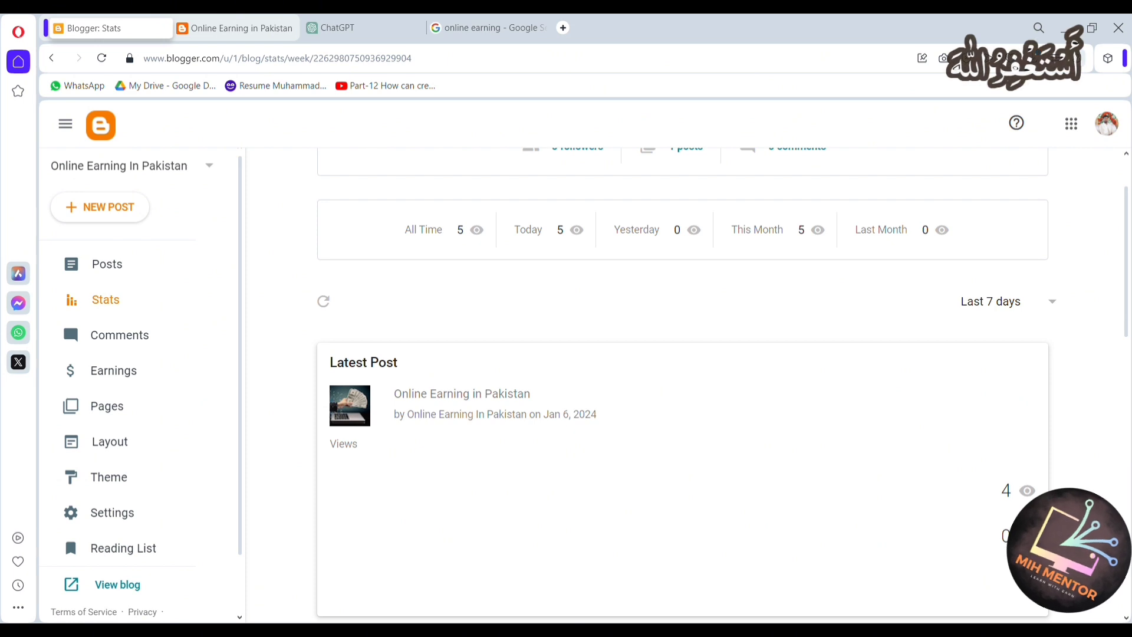